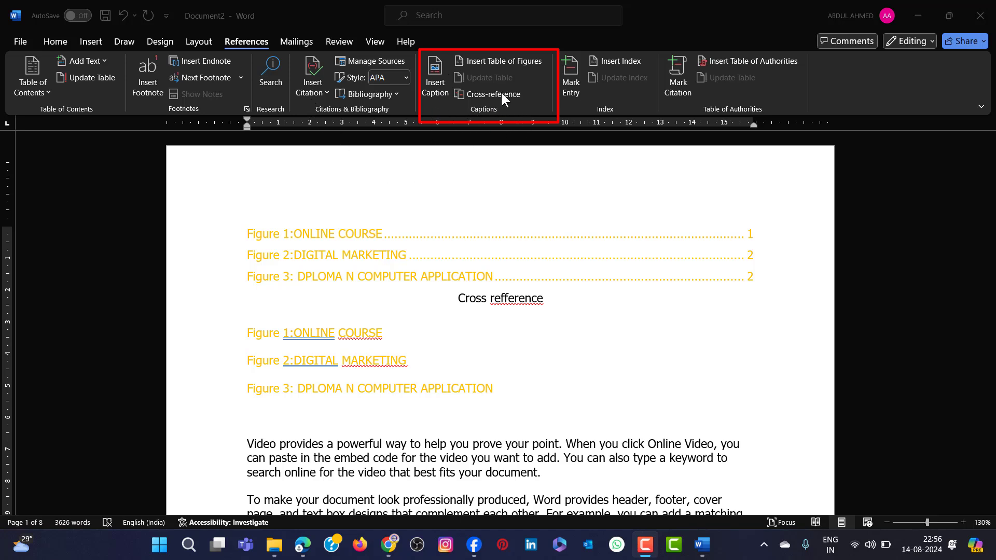
# Examine the captioned pictures, follow the cross-reference "Figure 1:ONLINE COURSE" to its caption, and return to the cross-reference list
pyautogui.scroll(-15, 472, 315)
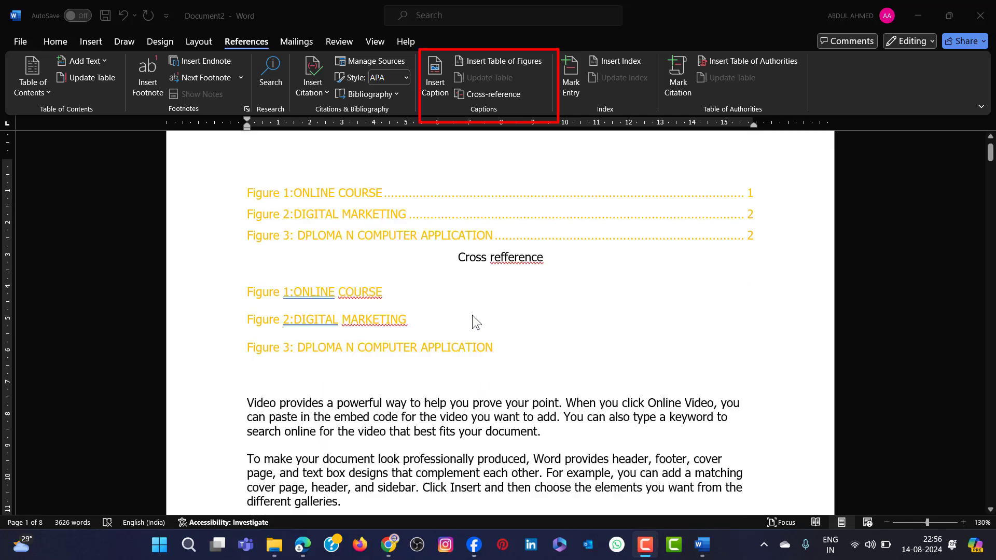
pyautogui.scroll(15, 472, 314)
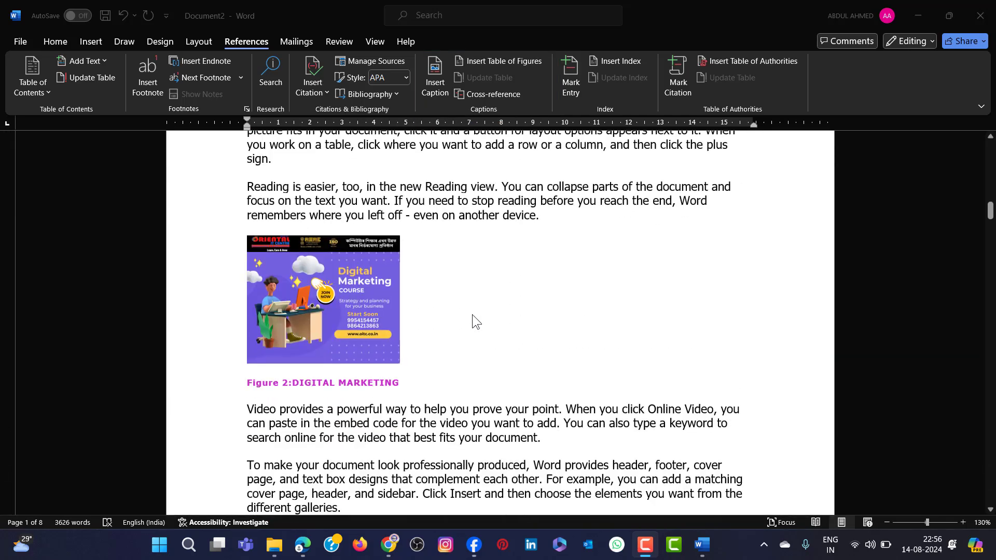
pyautogui.scroll(8, 468, 306)
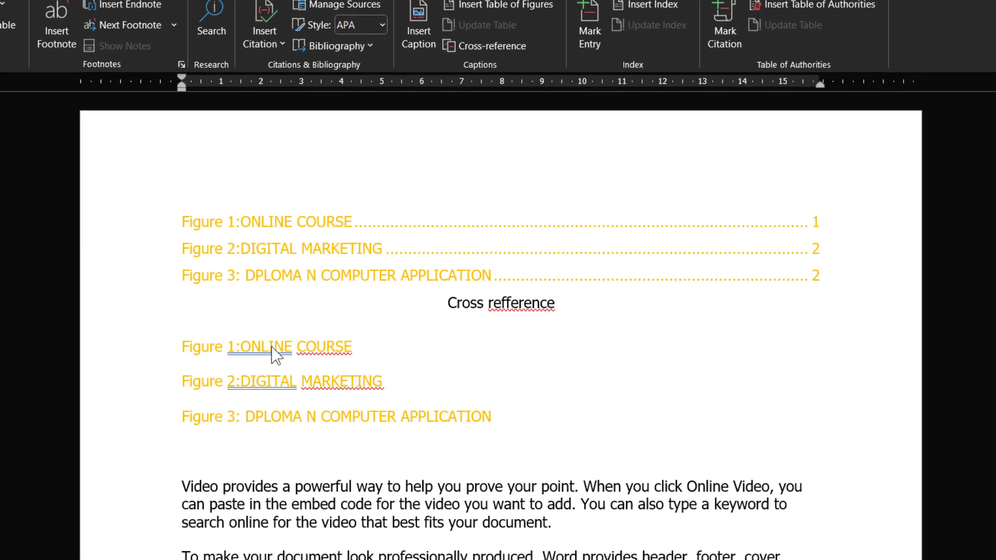
pyautogui.click(325, 348)
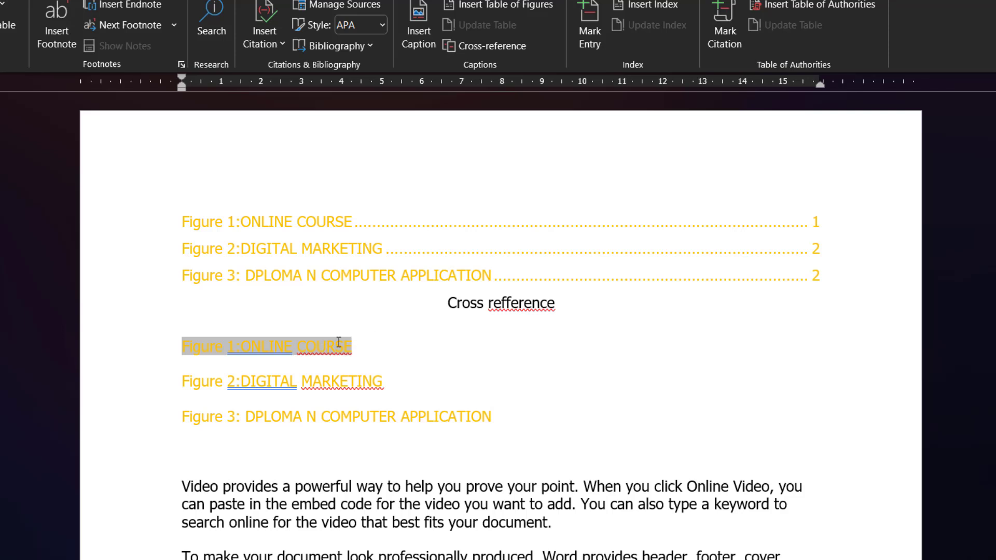
pyautogui.keyDown('ctrl'); pyautogui.click(298, 351); pyautogui.keyUp('ctrl')
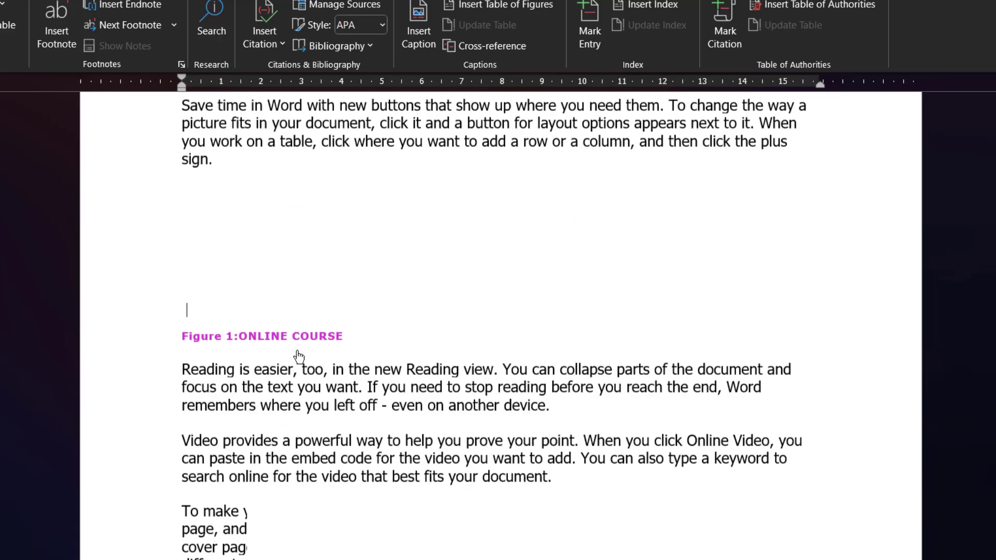
pyautogui.scroll(-3, 296, 331)
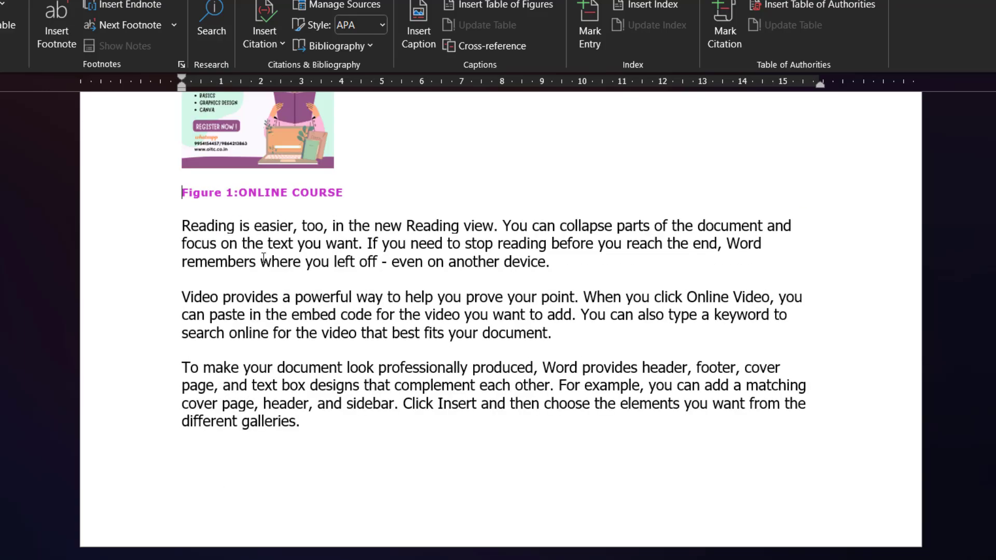
pyautogui.hotkey('alt', 'Left')
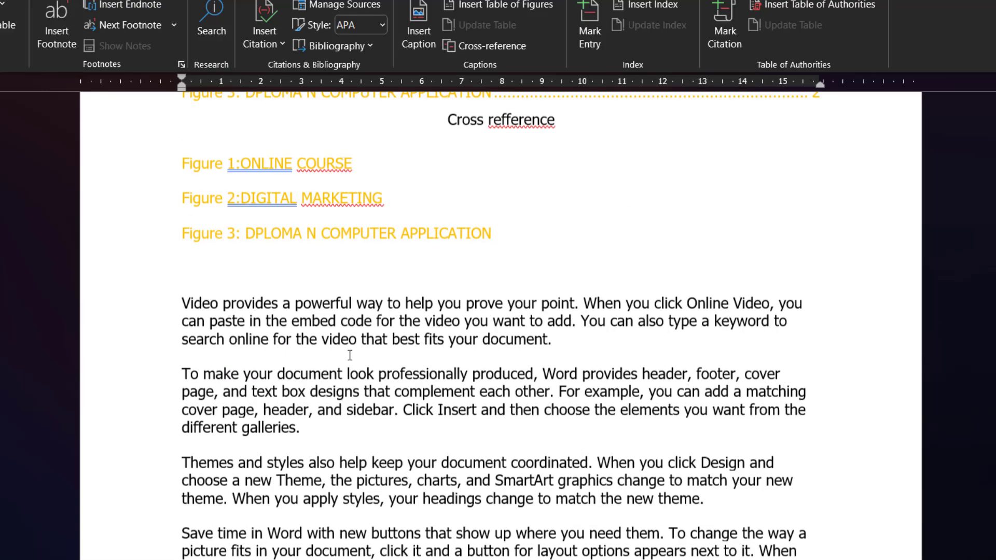
pyautogui.scroll(3, 346, 354)
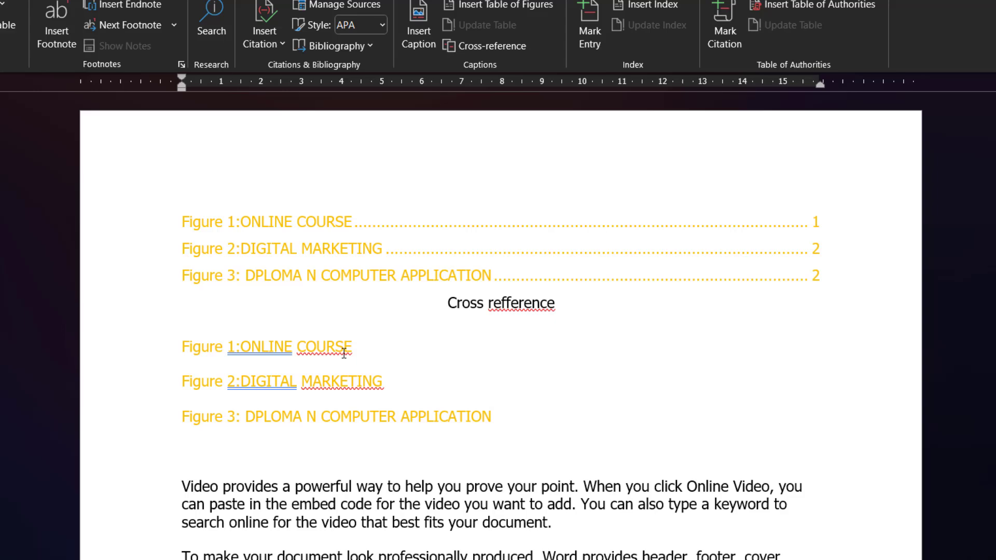
# Follow the cross-reference "Figure 2:DIGITAL MARKETING" to its captioned picture and return to the start of the document
pyautogui.keyDown('ctrl'); pyautogui.click(308, 381); pyautogui.keyUp('ctrl')
pyautogui.scroll(2, 280, 213)
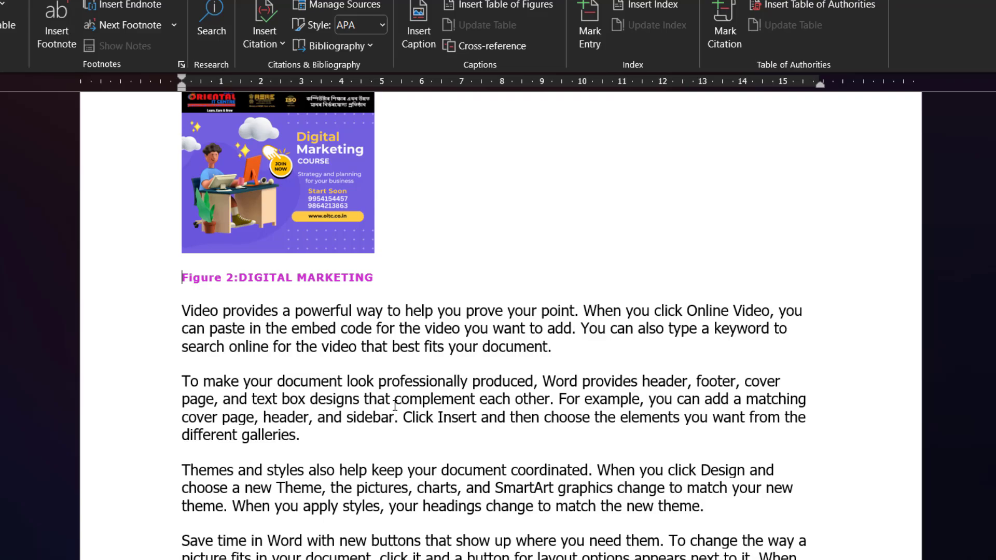
pyautogui.scroll(15, 547, 389)
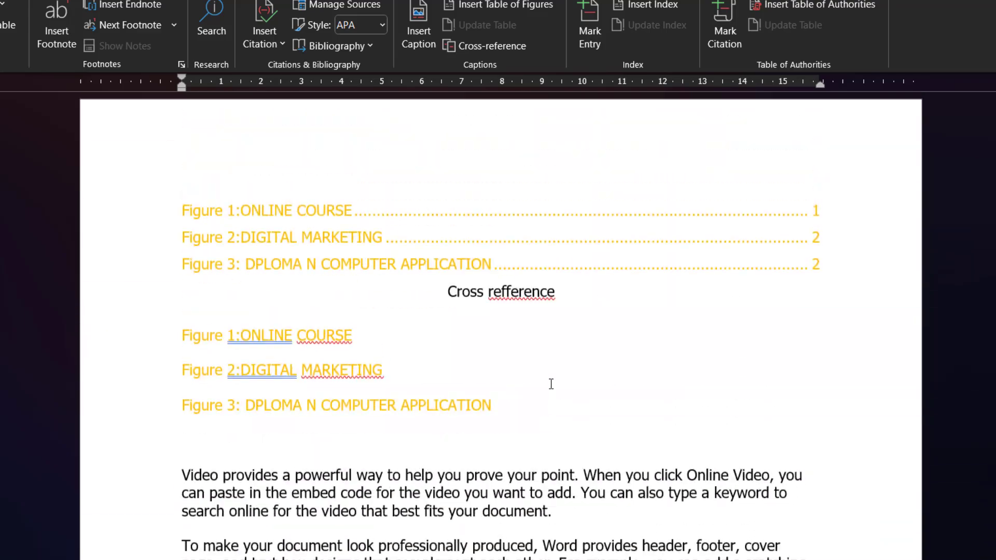
pyautogui.scroll(1, 551, 383)
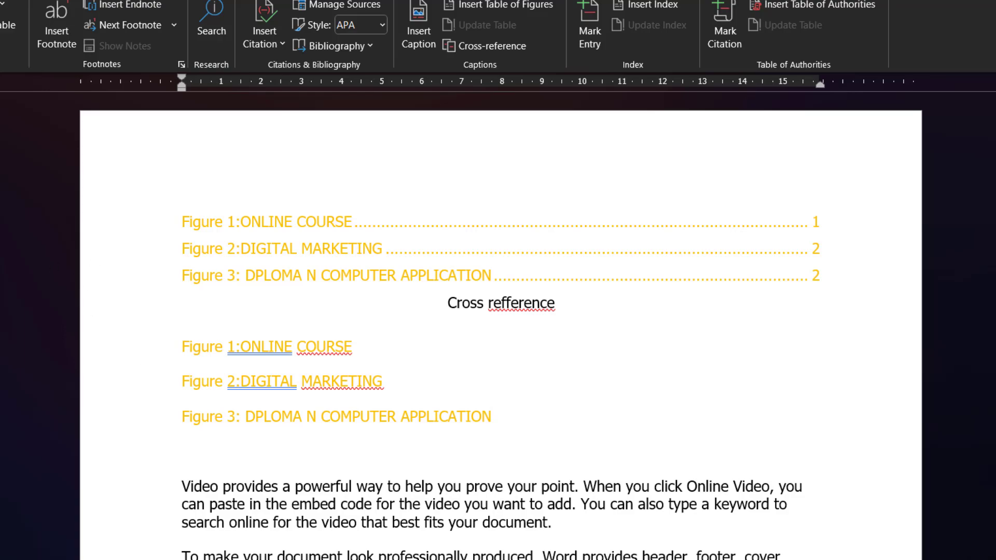
# Create a new blank document
pyautogui.click(55, 41)
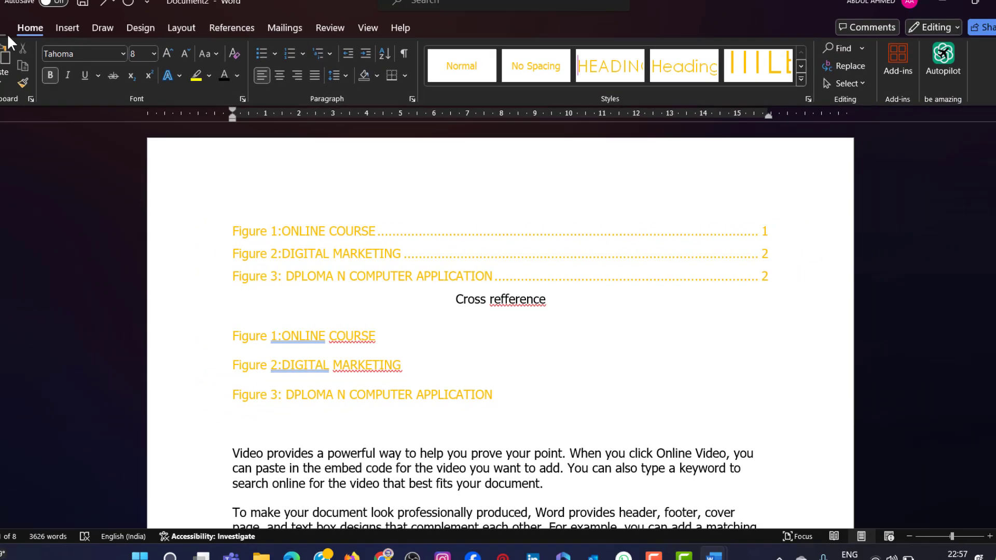
pyautogui.click(19, 44)
pyautogui.click(179, 156)
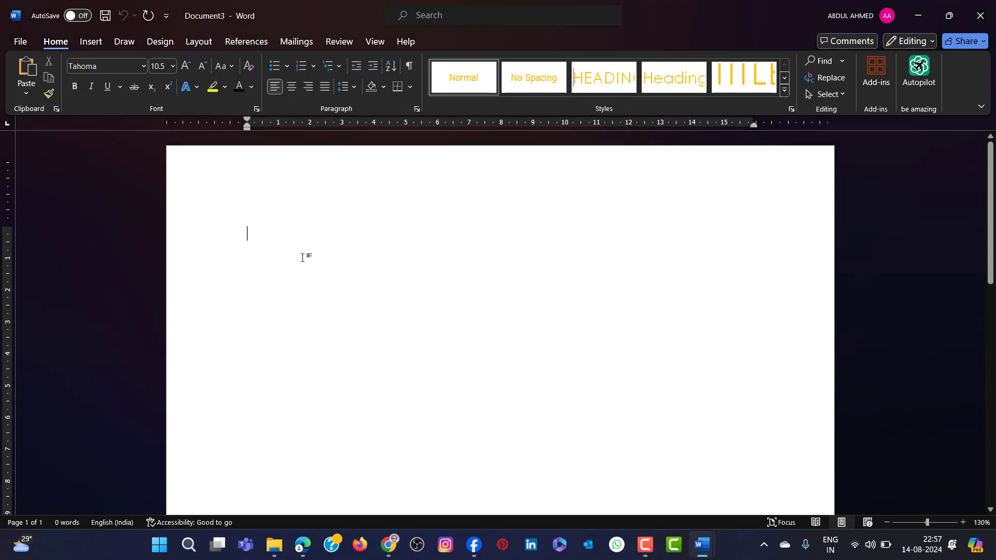
pyautogui.write('+rand(')
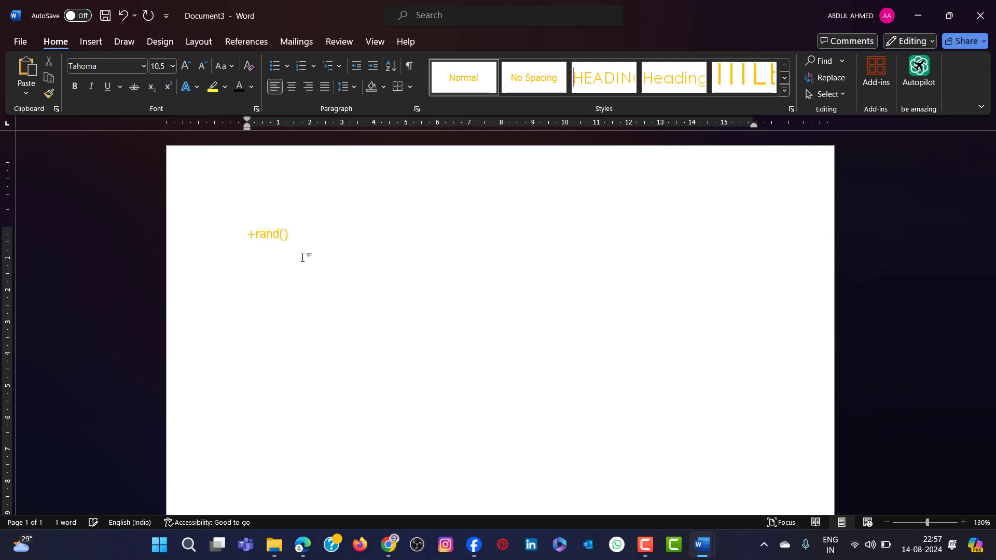
pyautogui.press('BackSpace')
pyautogui.press('BackSpace')
pyautogui.press('BackSpace')
pyautogui.press('BackSpace')
pyautogui.press('BackSpace')
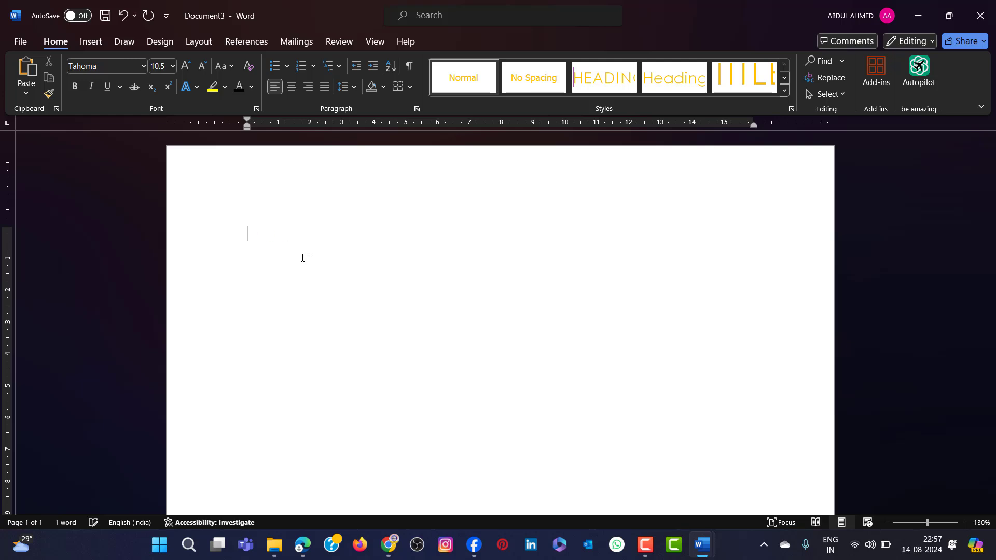
# Generate sample paragraphs with =rand() and change the font colour of all the text to black
pyautogui.write('=rand()')
pyautogui.press('Return')
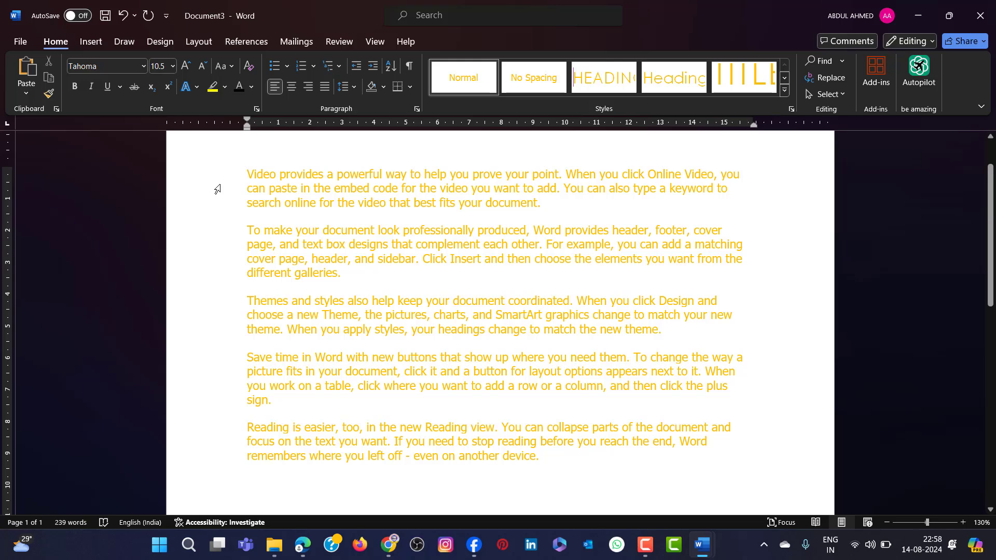
pyautogui.moveTo(217, 187); pyautogui.dragTo(242, 485)
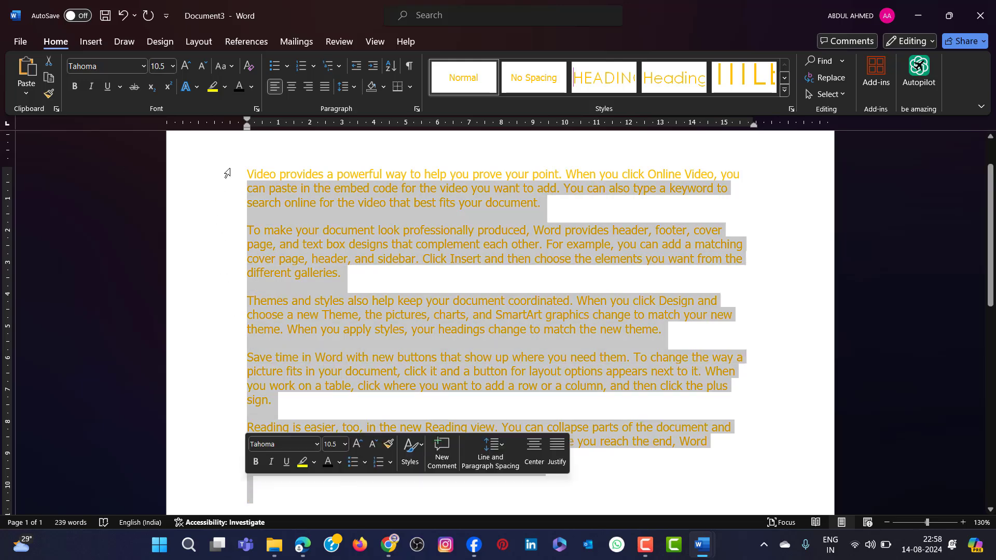
pyautogui.moveTo(223, 174); pyautogui.dragTo(197, 521)
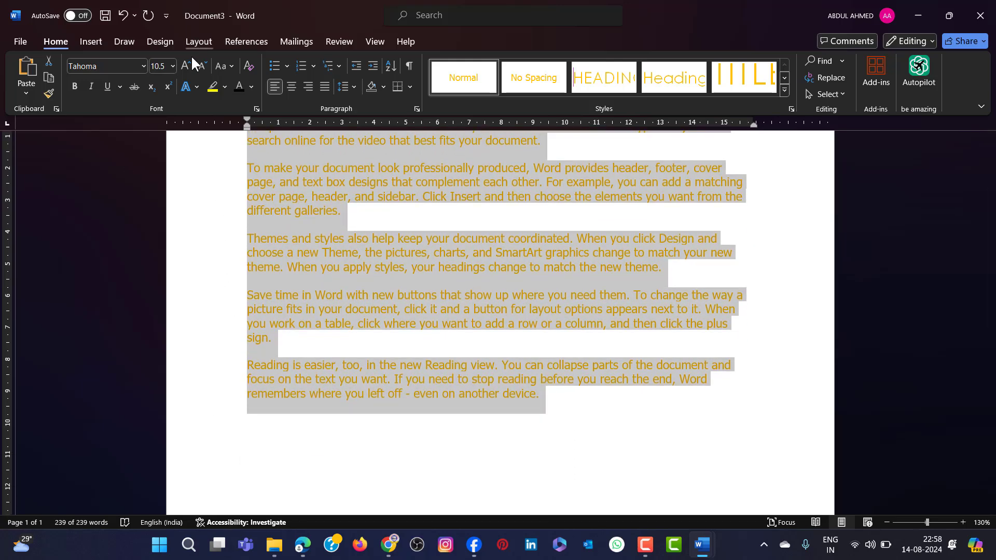
pyautogui.click(251, 86)
pyautogui.click(257, 129)
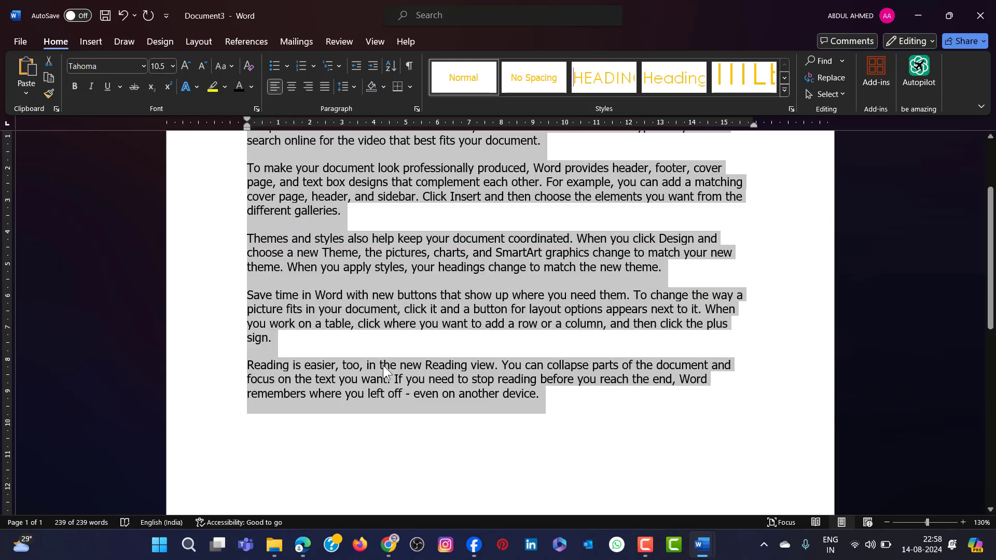
# Paste repeated copies of the sample text after the last paragraph to fill several pages
pyautogui.click(565, 403)
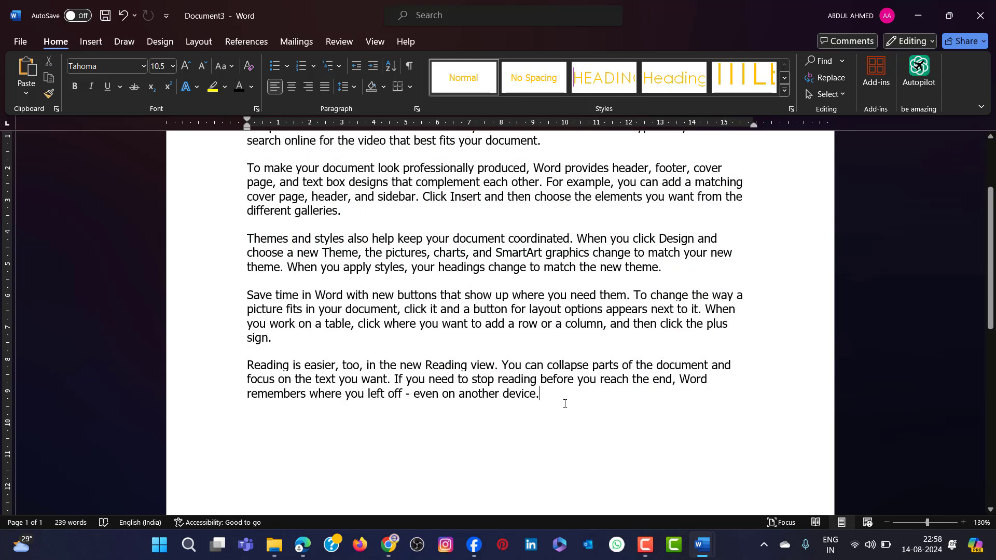
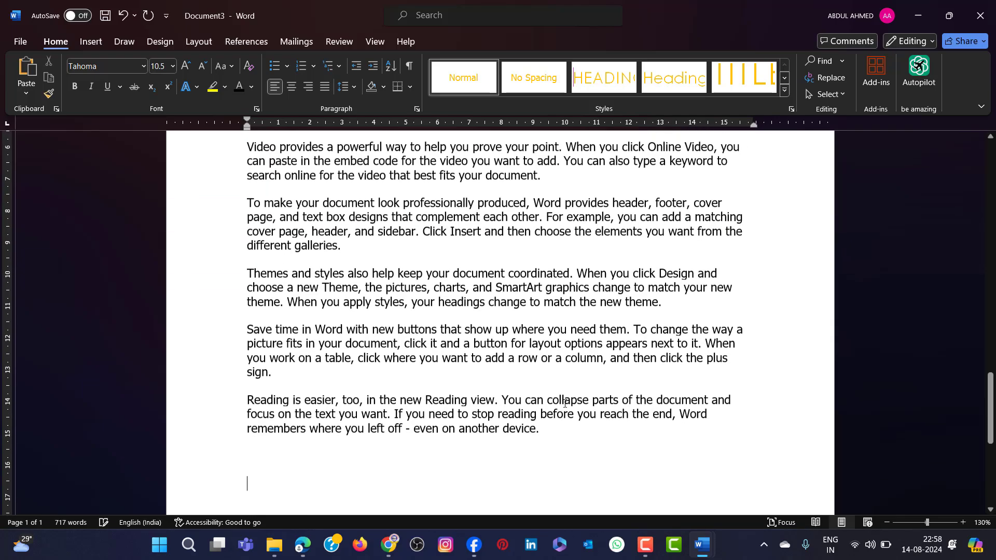
pyautogui.hotkey('ctrl', 'v')
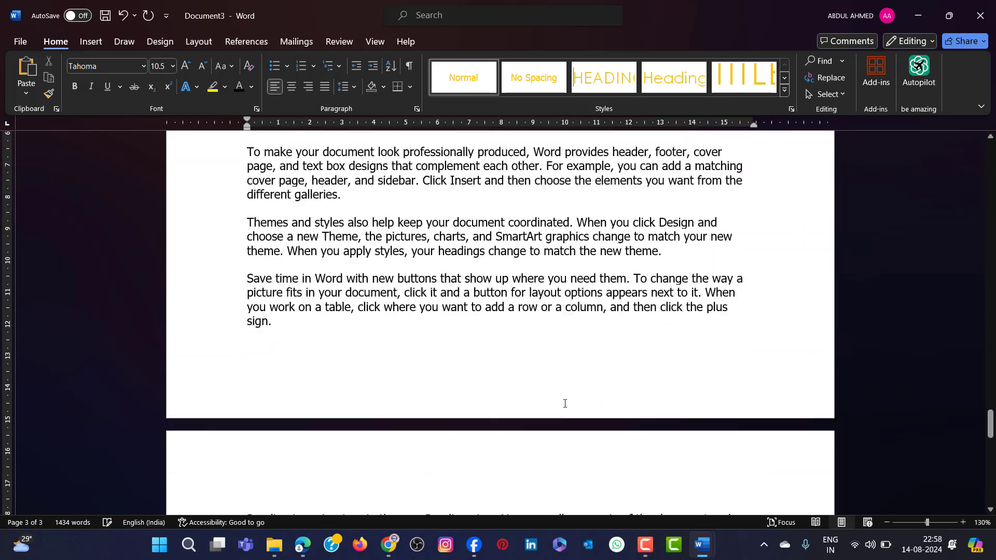
# Add an empty paragraph after the second paragraph on page 1 and insert the picture "Summer (1)" from the CANVA DESIGN folder there
pyautogui.scroll(15, 313, 382)
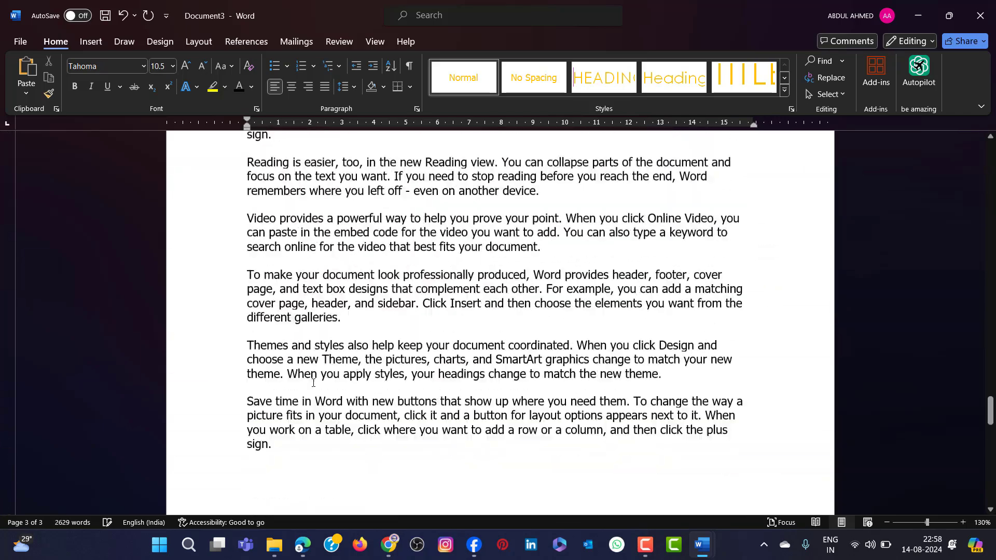
pyautogui.scroll(15, 314, 383)
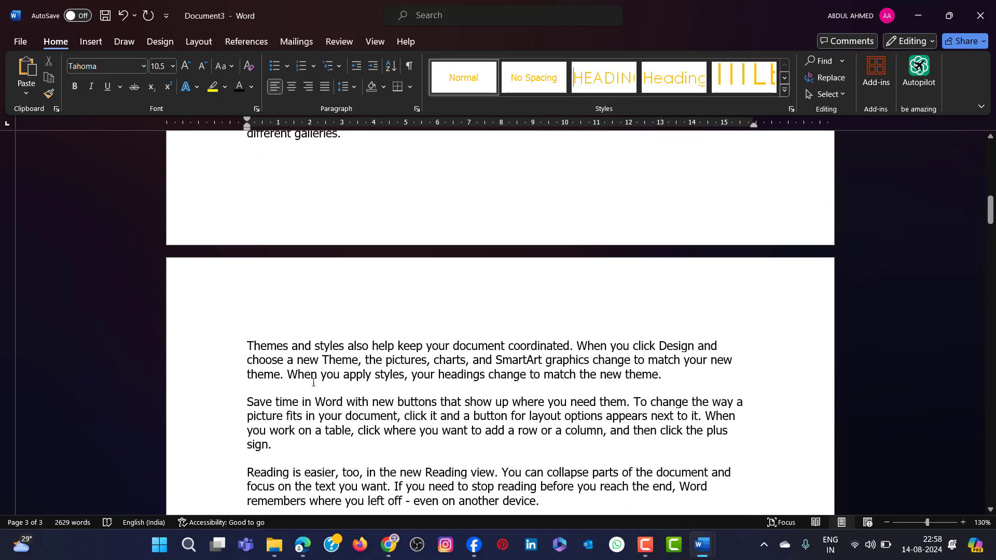
pyautogui.scroll(5, 295, 374)
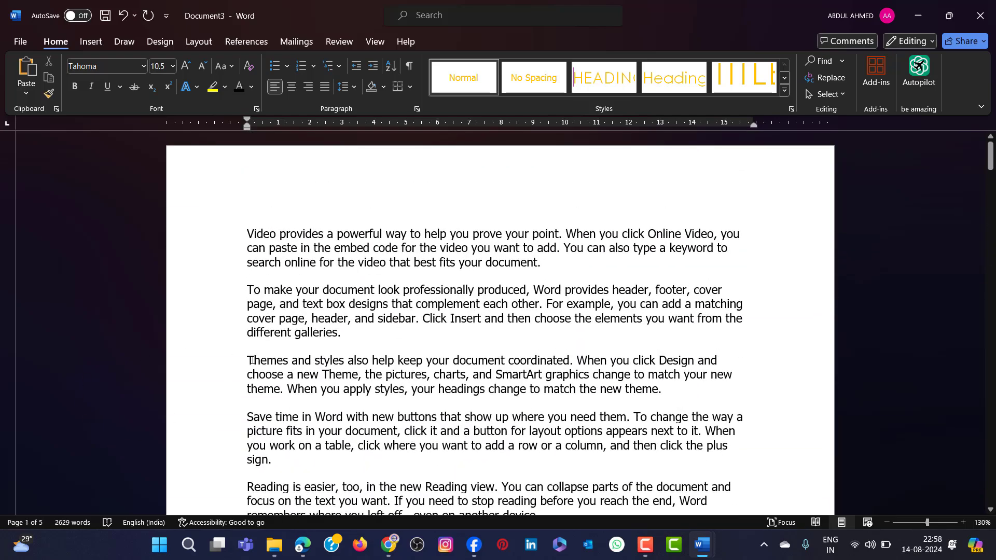
pyautogui.click(355, 336)
pyautogui.press('Return')
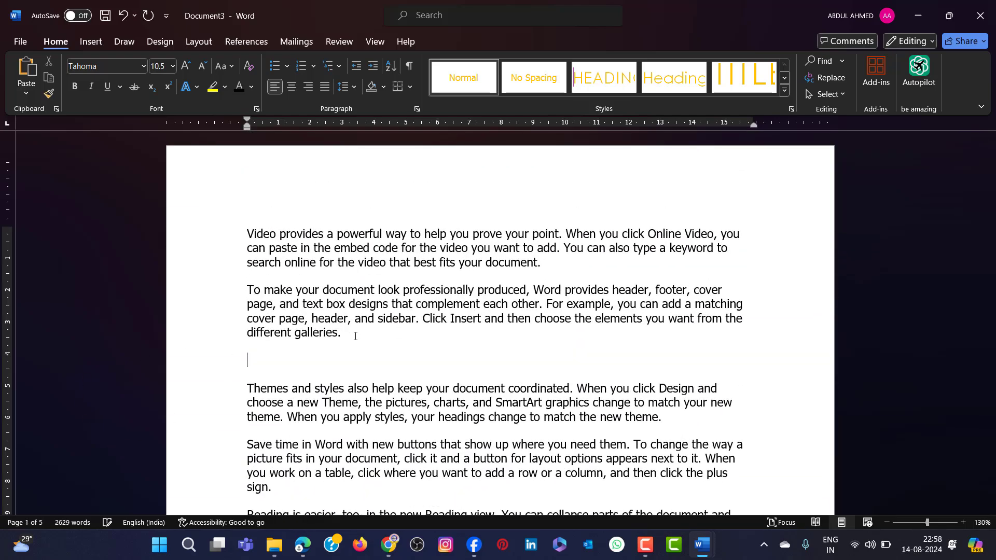
pyautogui.click(93, 42)
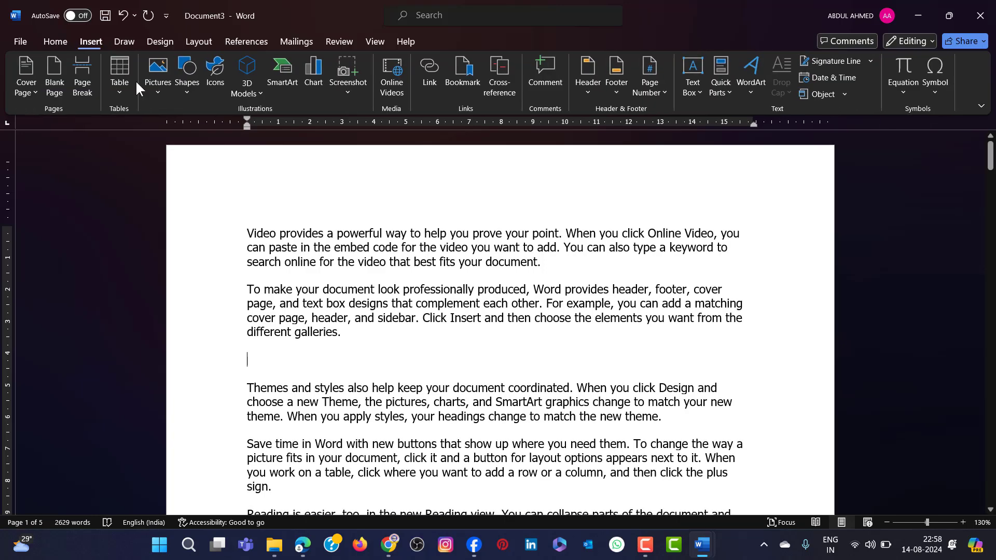
pyautogui.click(158, 75)
pyautogui.click(187, 133)
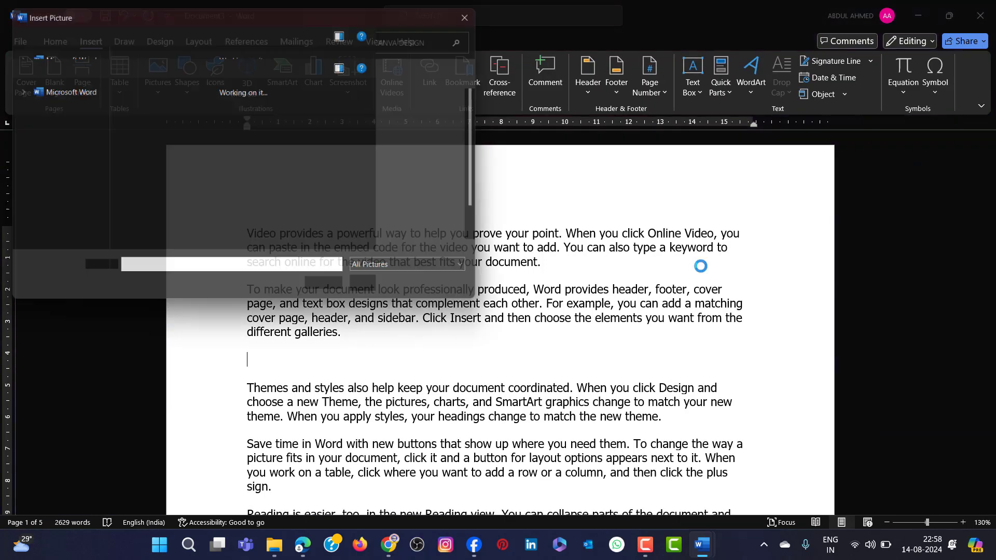
pyautogui.click(288, 198)
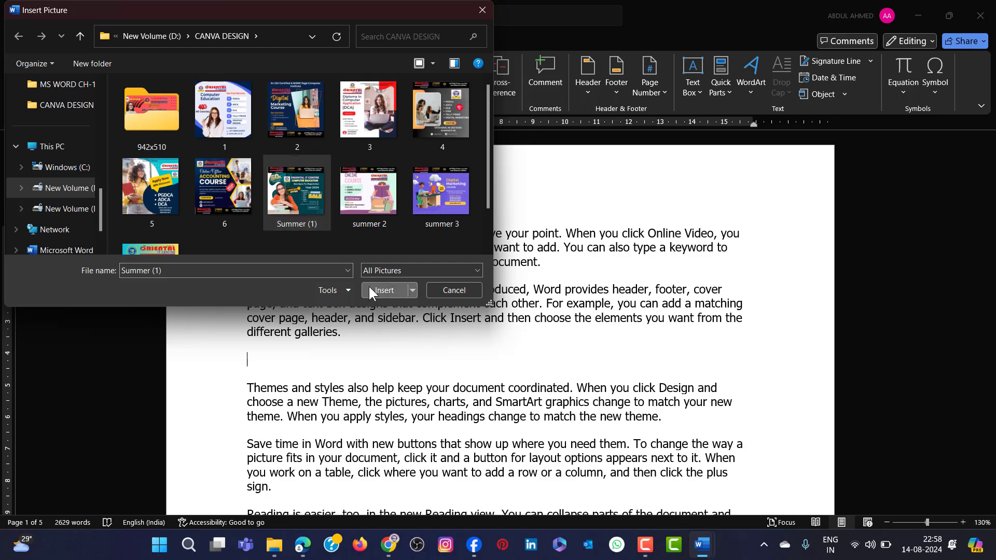
pyautogui.click(368, 285)
# Shrink the inserted picture proportionally to about 7.5 cm wide
pyautogui.scroll(-10, 748, 219)
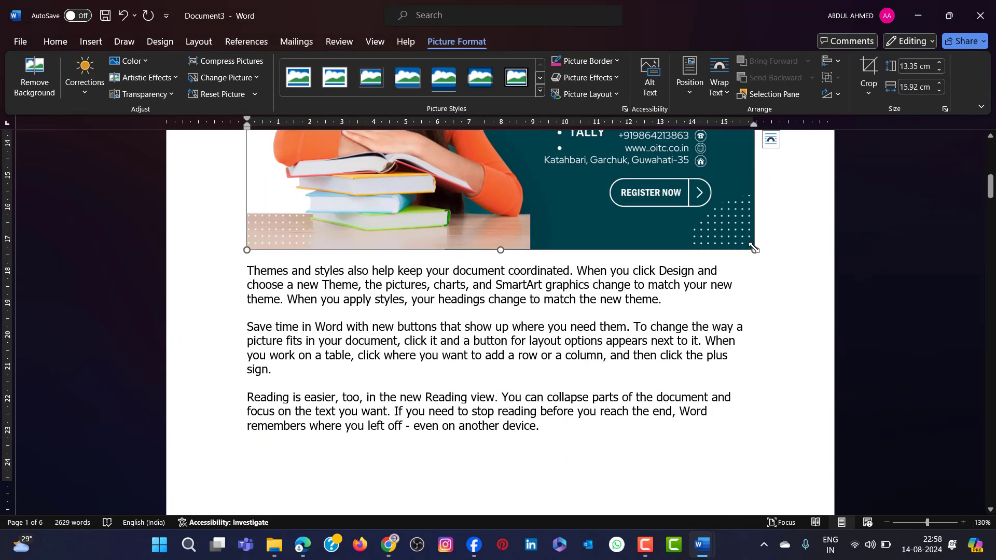
pyautogui.scroll(-3, 751, 243)
pyautogui.scroll(9, 544, 331)
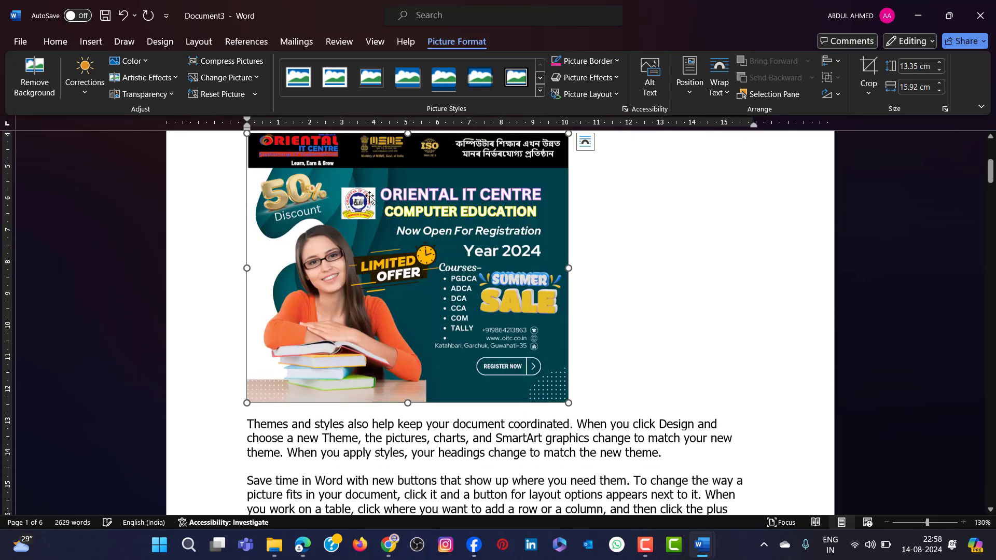
pyautogui.scroll(-3, 543, 332)
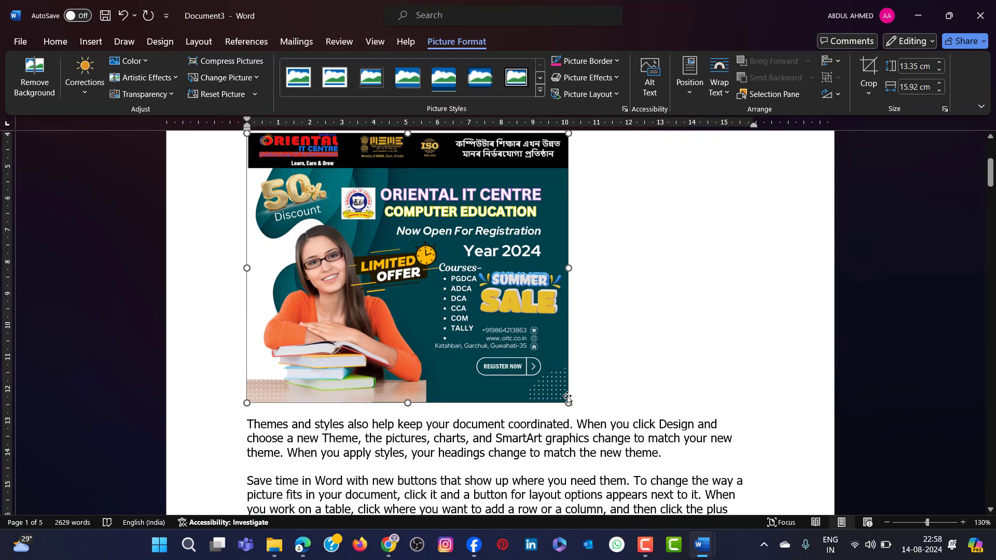
pyautogui.moveTo(568, 403); pyautogui.dragTo(482, 323)
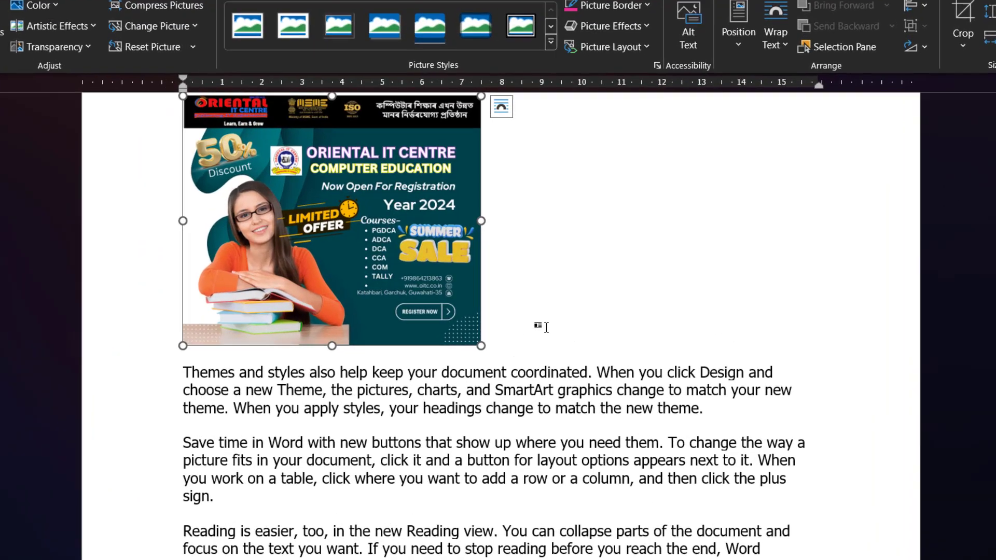
# Add the caption "Figure 1:basic computer course" below the picture on page 1, using the Figure label
pyautogui.click(531, 318)
pyautogui.click(396, 288)
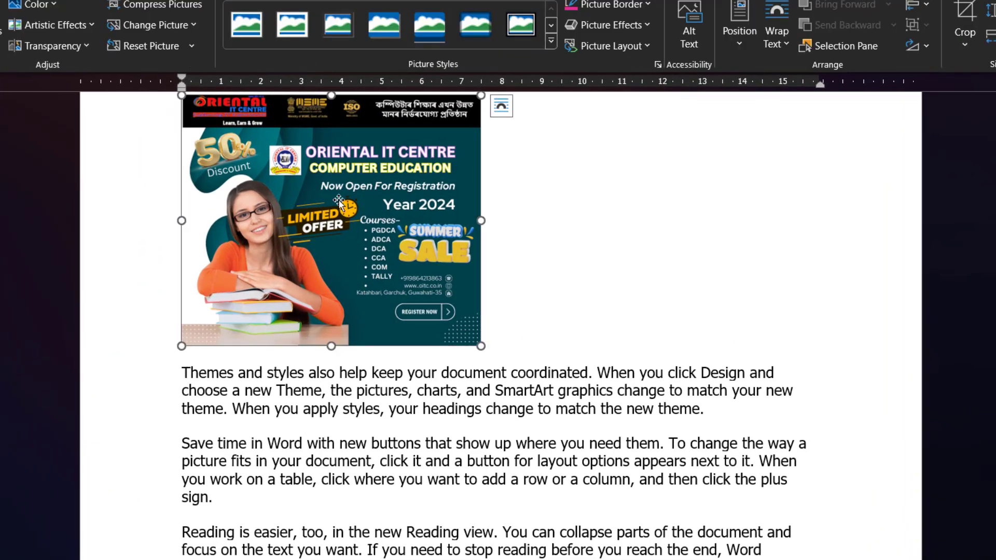
pyautogui.click(192, 1)
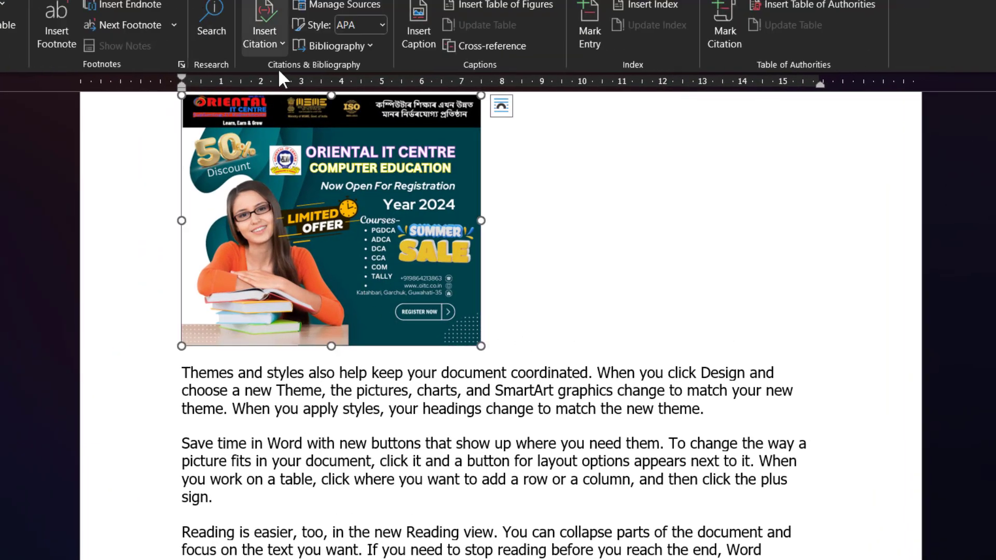
pyautogui.click(406, 33)
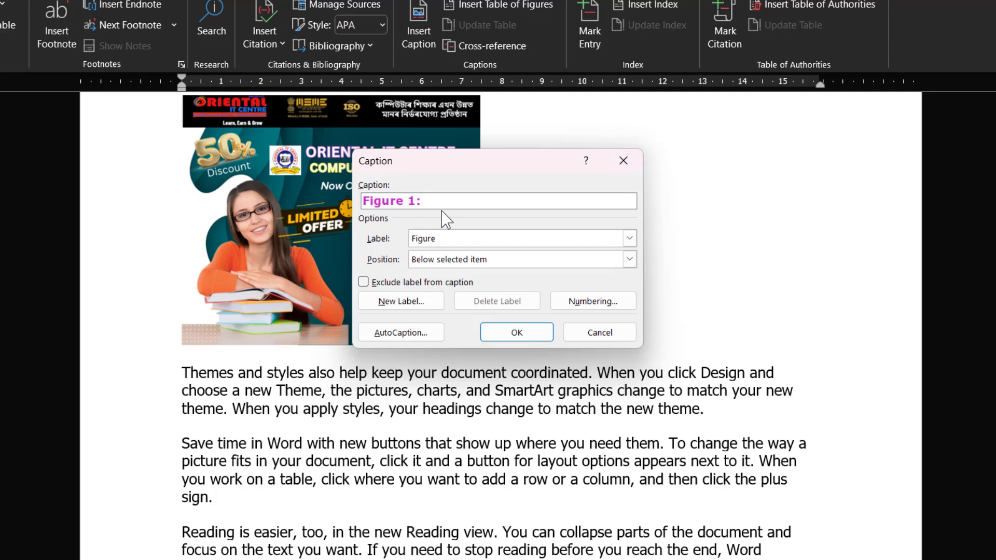
pyautogui.write('asic computer c')
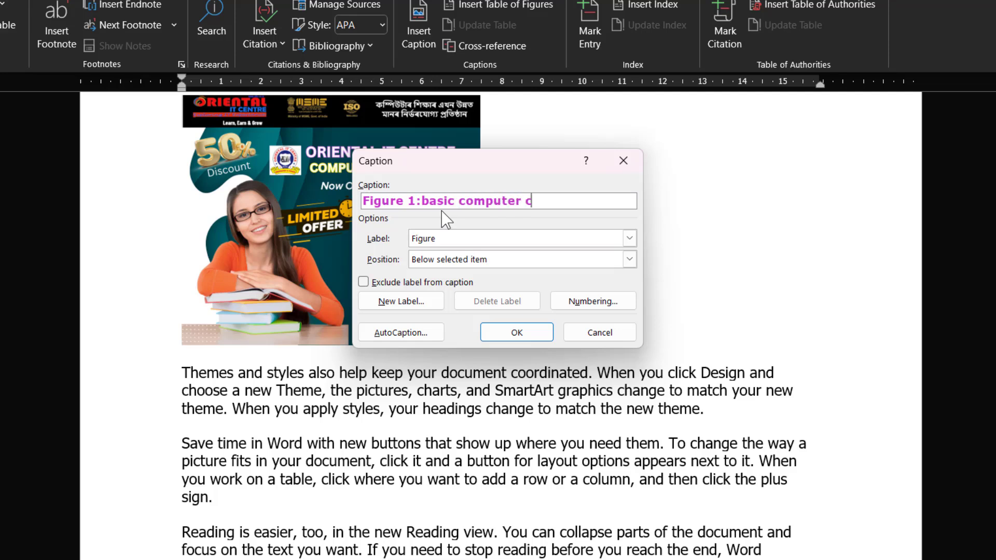
pyautogui.write('ourse')
pyautogui.click(516, 332)
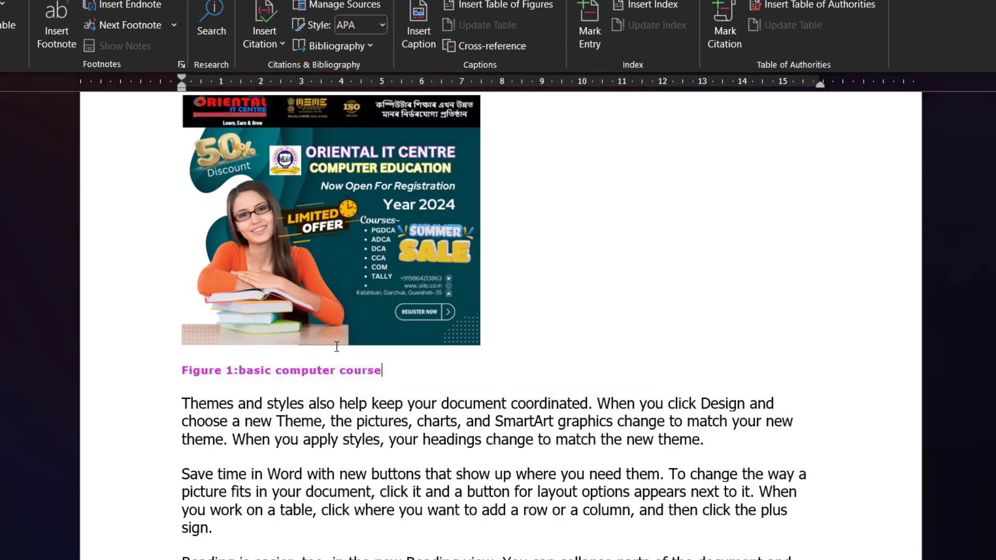
# Insert the picture "summer 2" in an empty paragraph after the first "Reading is easier" paragraph on page 2 and shrink it to about 7.5 cm wide
pyautogui.scroll(-6, 367, 354)
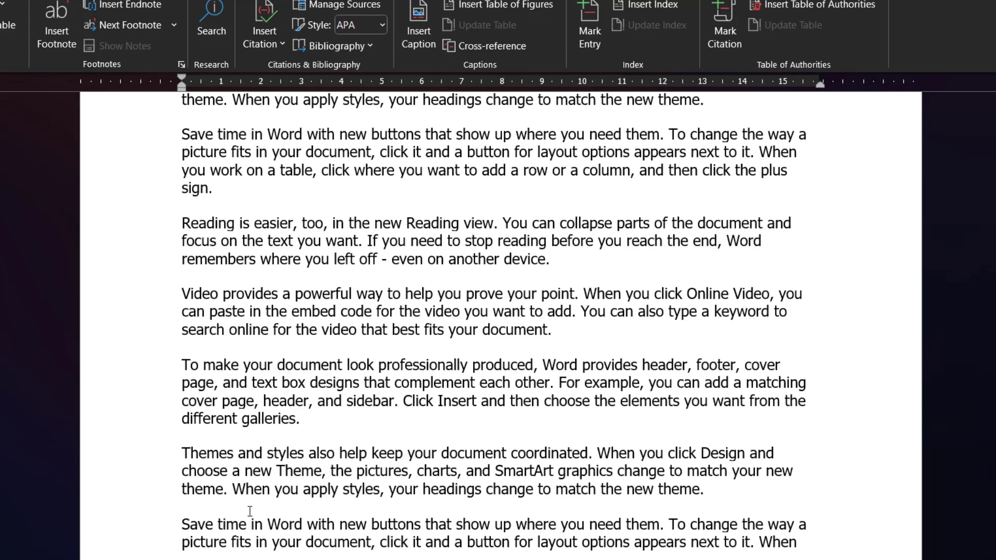
pyautogui.scroll(-3, 315, 415)
pyautogui.scroll(-5, 322, 274)
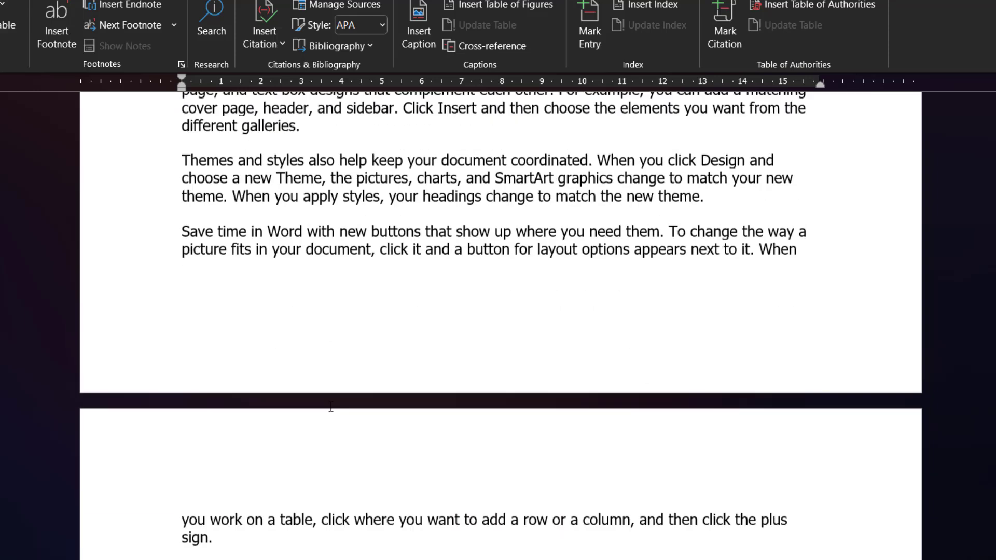
pyautogui.click(209, 512)
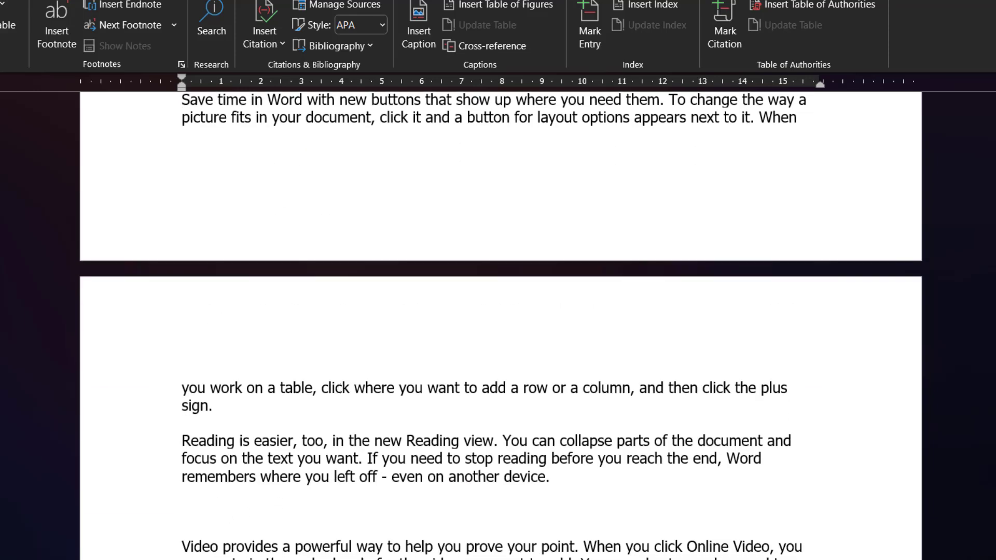
pyautogui.click(68, 1)
pyautogui.click(69, 25)
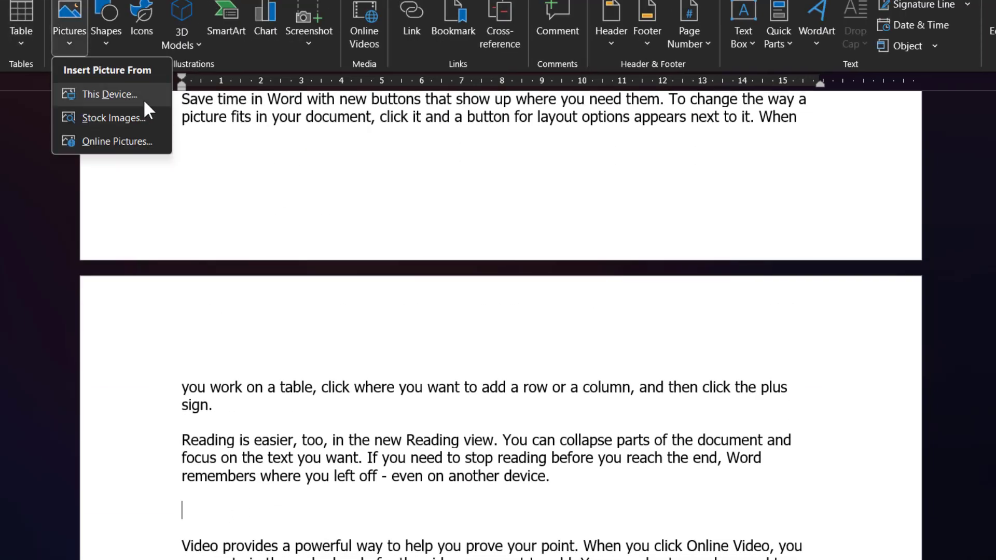
pyautogui.click(122, 94)
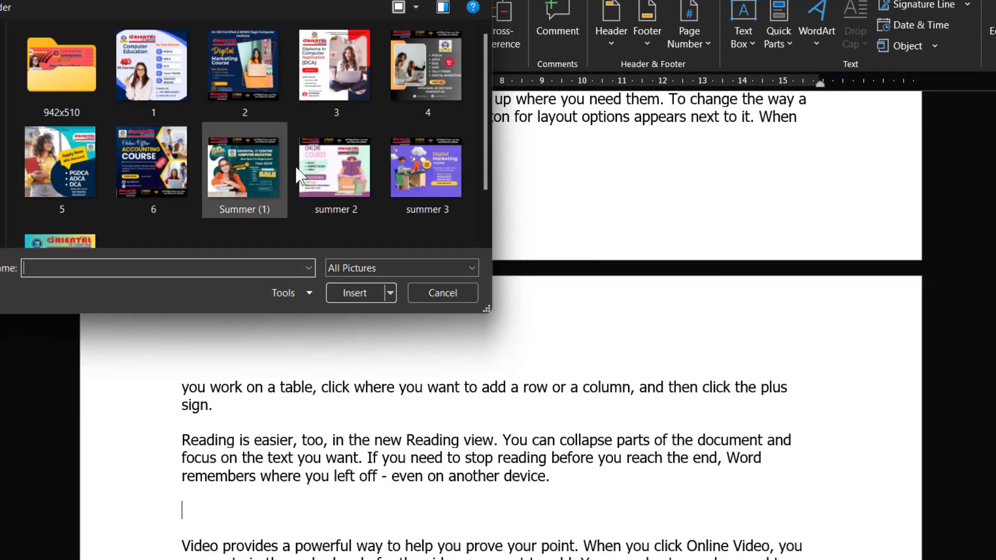
pyautogui.click(334, 167)
pyautogui.click(355, 293)
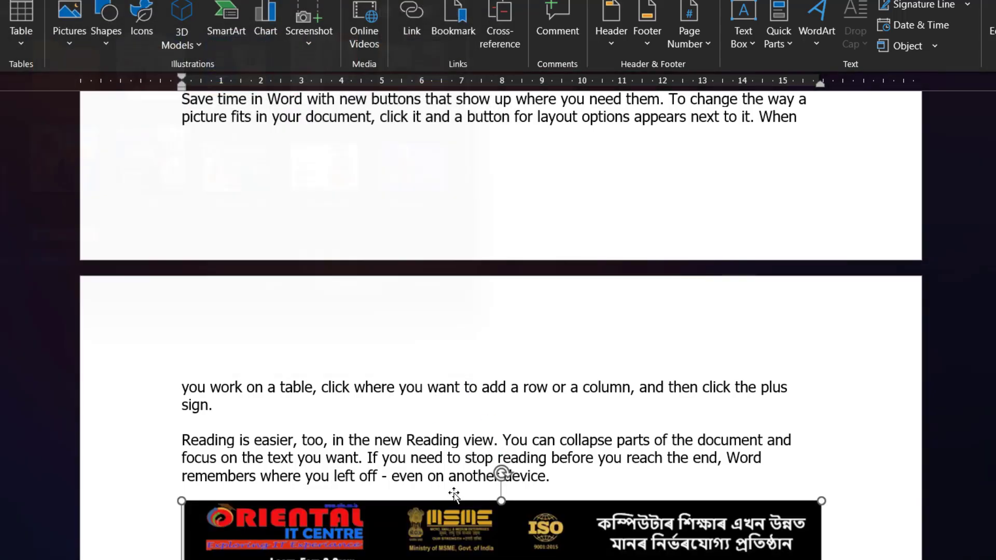
pyautogui.scroll(-10, 454, 494)
pyautogui.moveTo(820, 414); pyautogui.dragTo(278, 98)
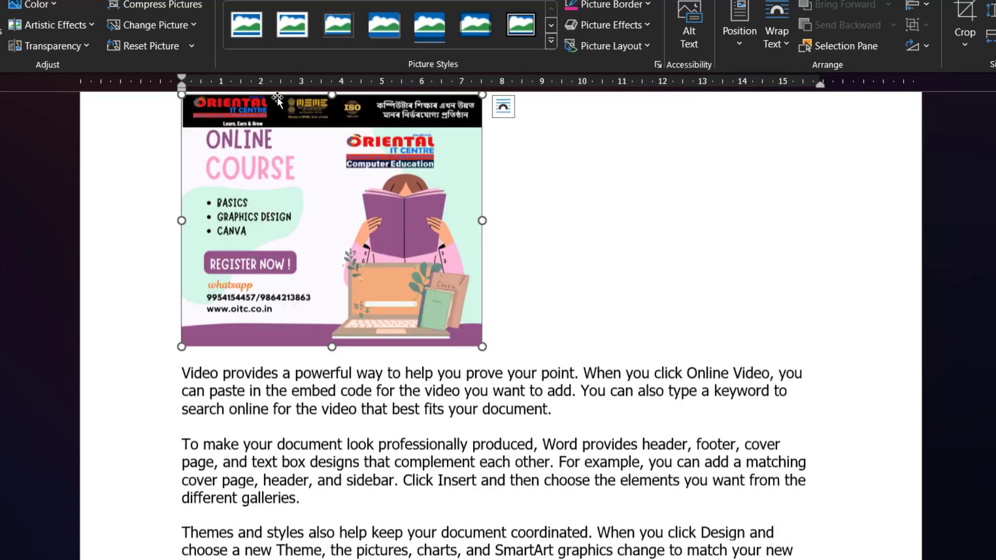
# Add the caption "Figure 2:online course" below the online course picture, using the Figure label
pyautogui.click(261, 0)
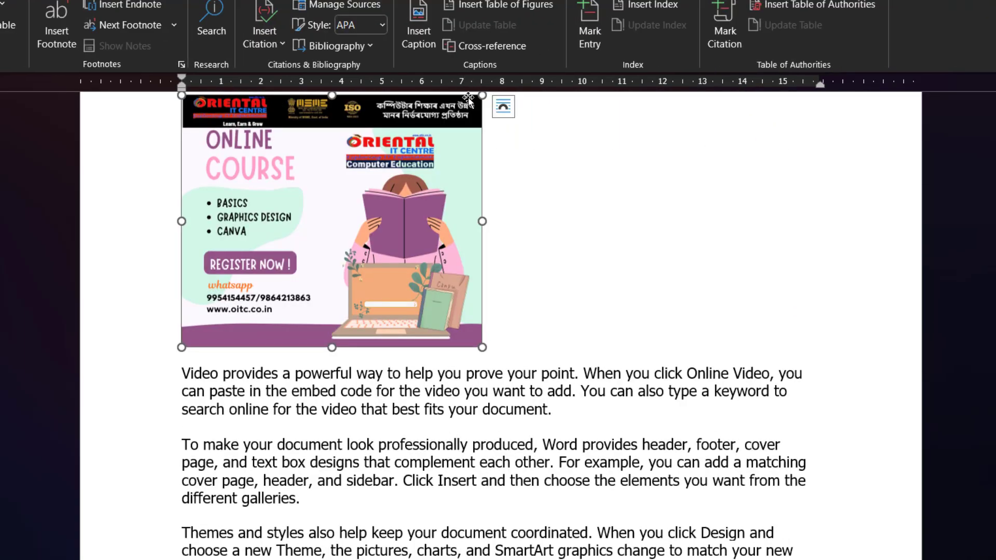
pyautogui.click(409, 27)
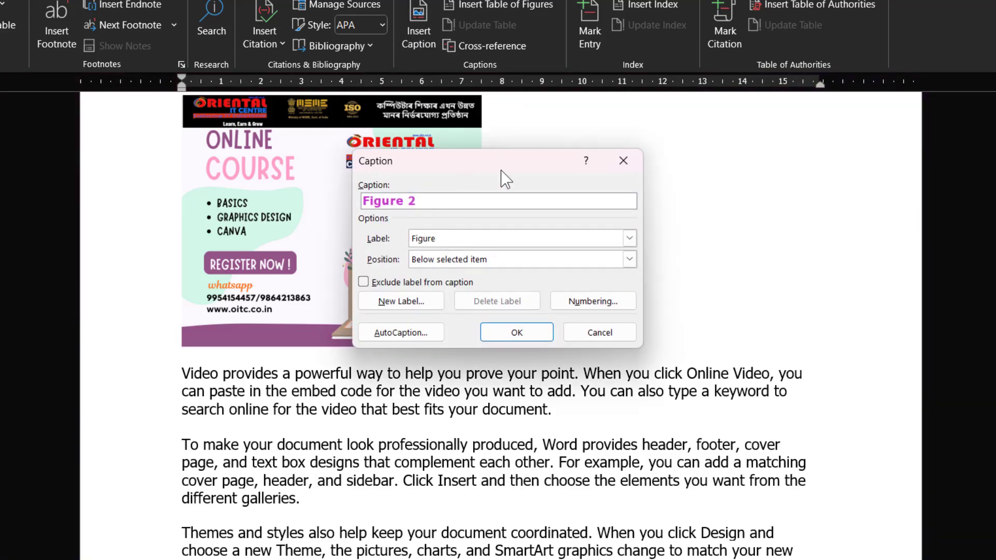
pyautogui.write(':online course')
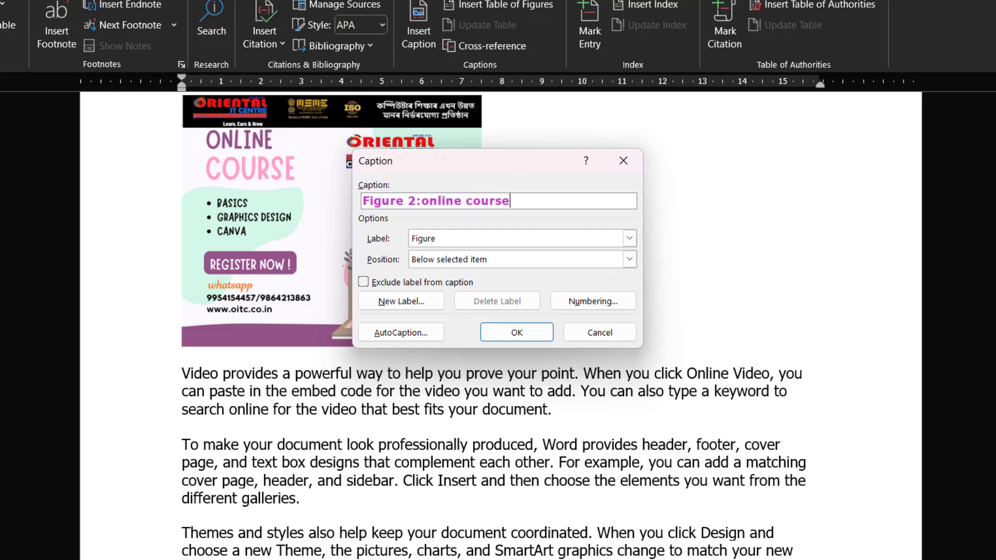
pyautogui.click(513, 332)
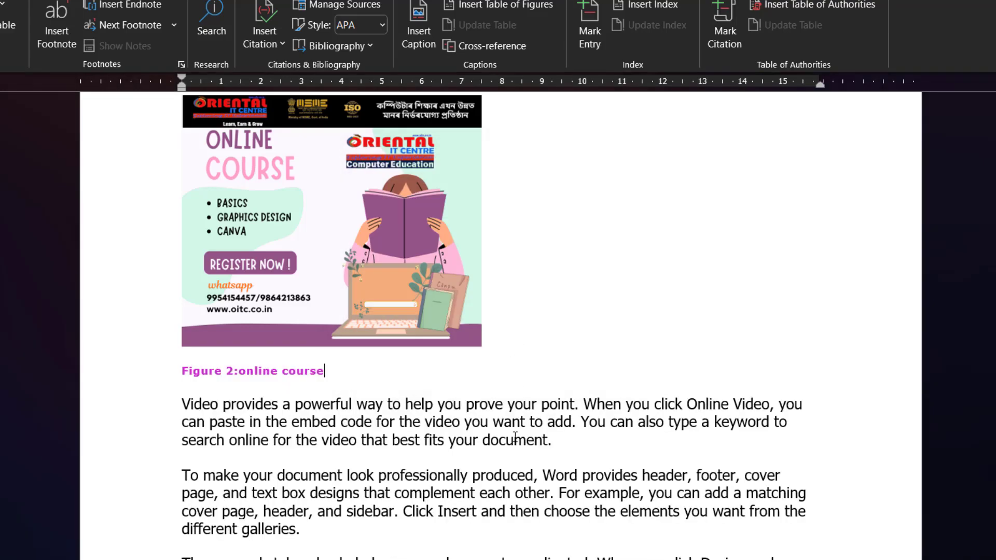
# Insert the picture "summer 3" in a new paragraph after the last "Reading is easier" paragraph on page 2 and shrink it to about 4.9 cm wide
pyautogui.scroll(-12, 509, 332)
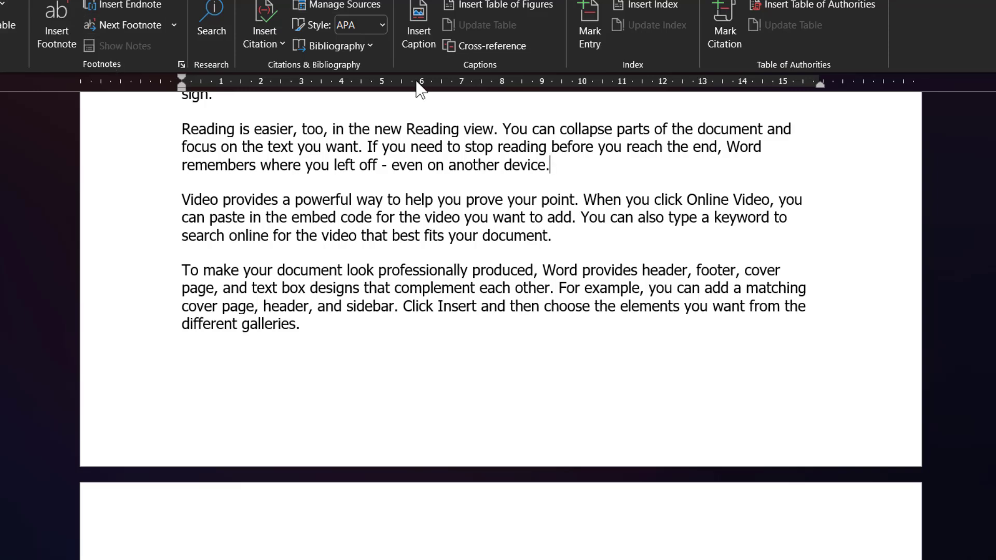
pyautogui.press('Return')
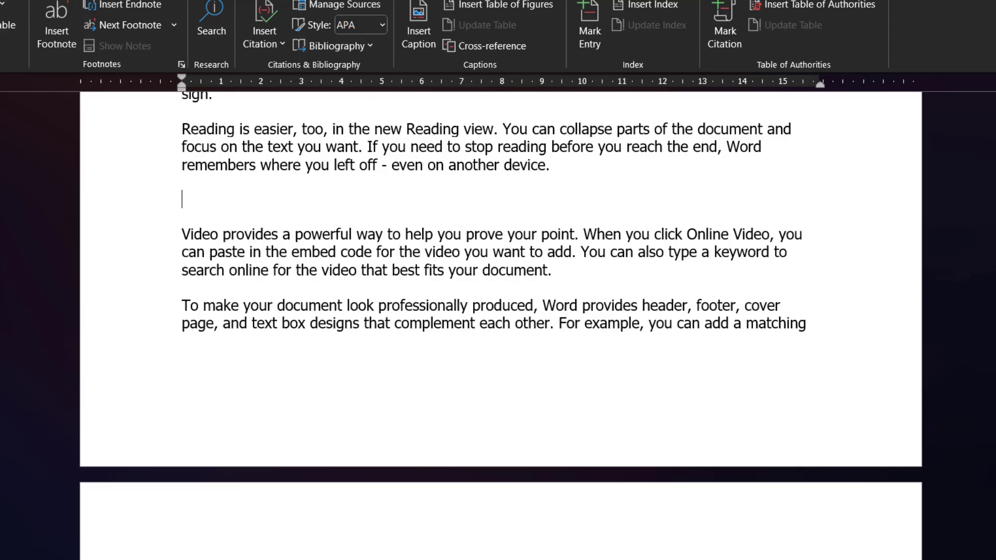
pyautogui.click(42, 1)
pyautogui.click(69, 21)
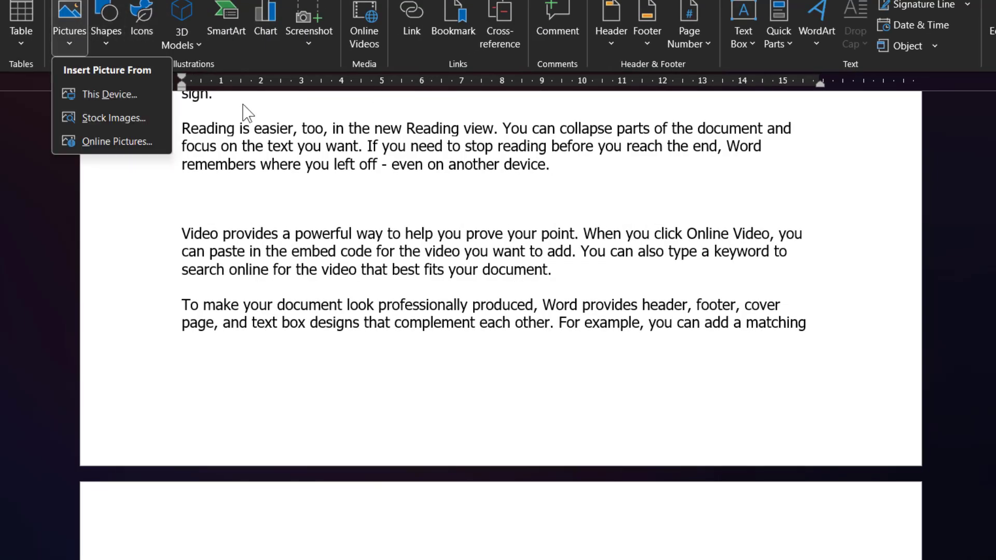
pyautogui.click(129, 93)
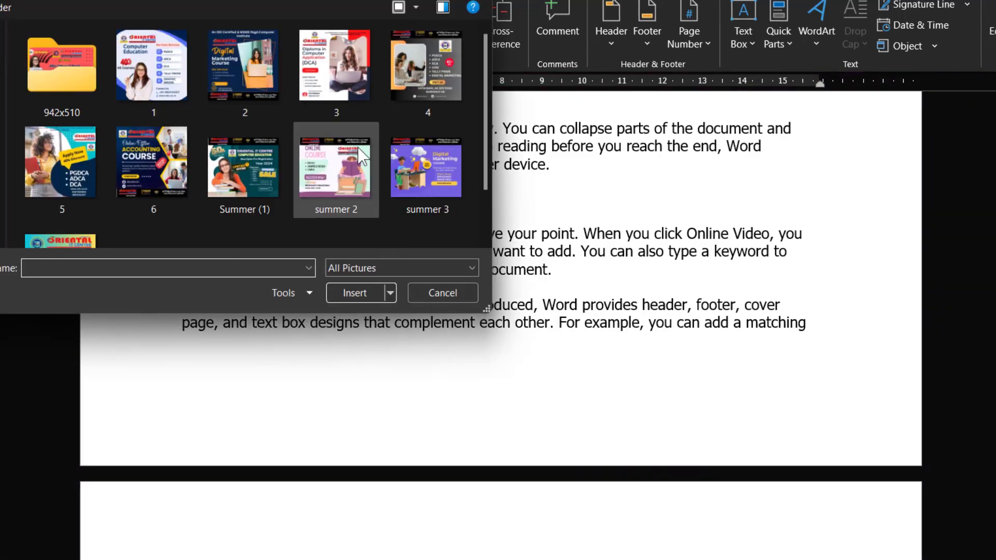
pyautogui.click(426, 166)
pyautogui.click(355, 293)
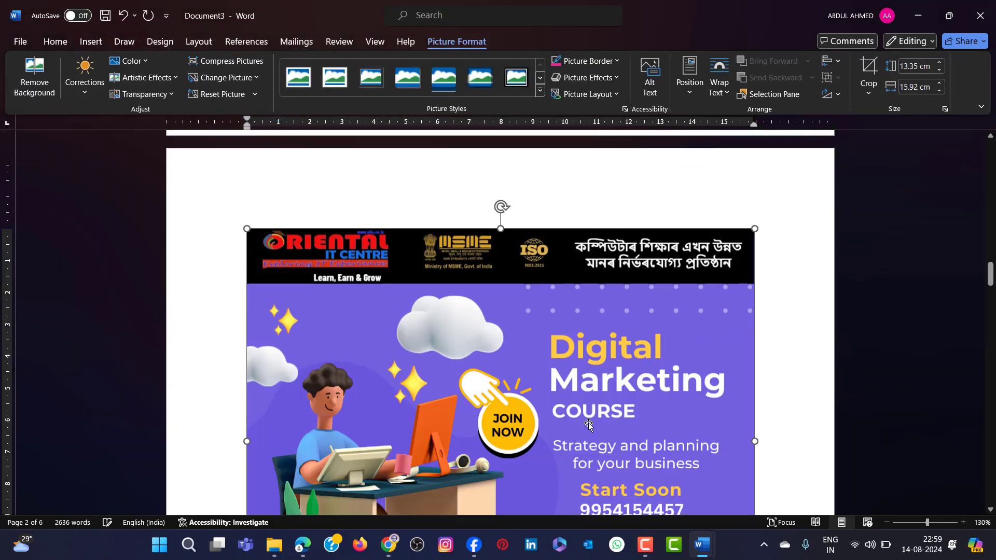
pyautogui.moveTo(741, 239); pyautogui.dragTo(214, 514)
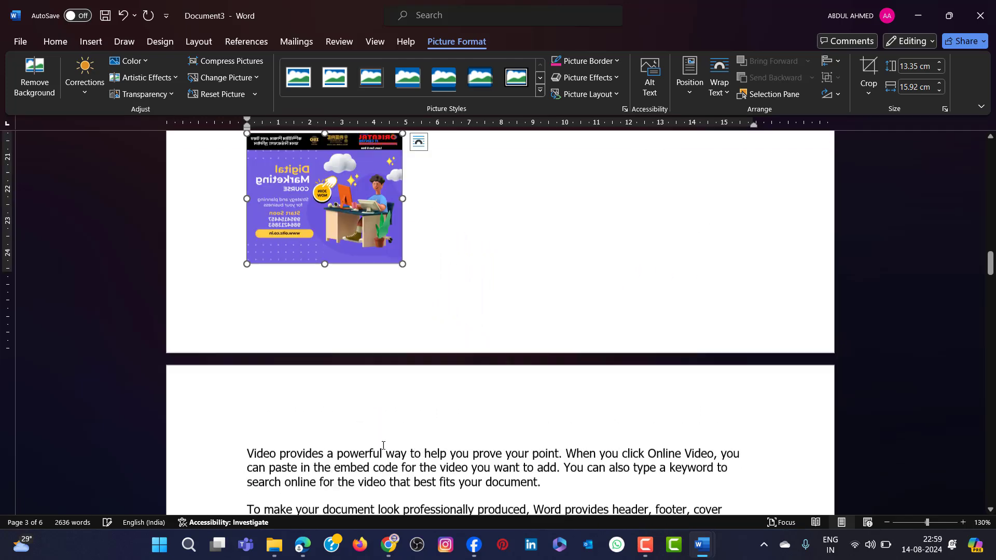
pyautogui.click(424, 257)
# Add the caption "Figure 3:digital marketing course" below the digital marketing picture, using the Figure label
pyautogui.click(374, 225)
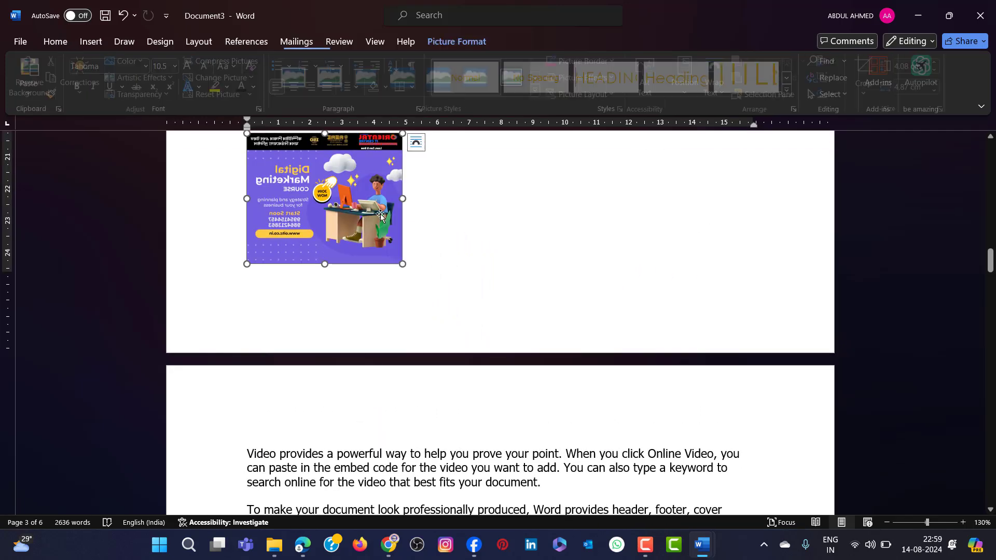
pyautogui.click(244, 41)
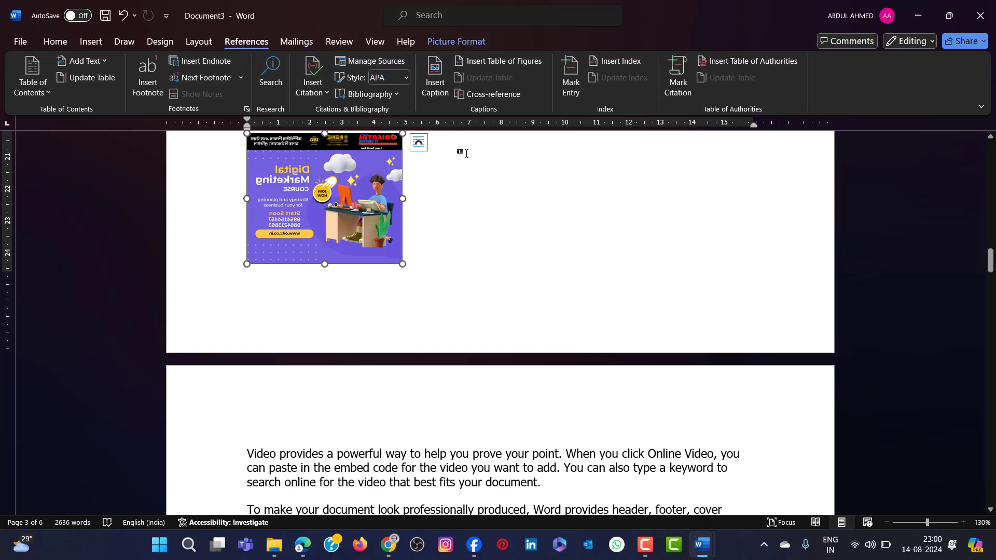
pyautogui.click(438, 88)
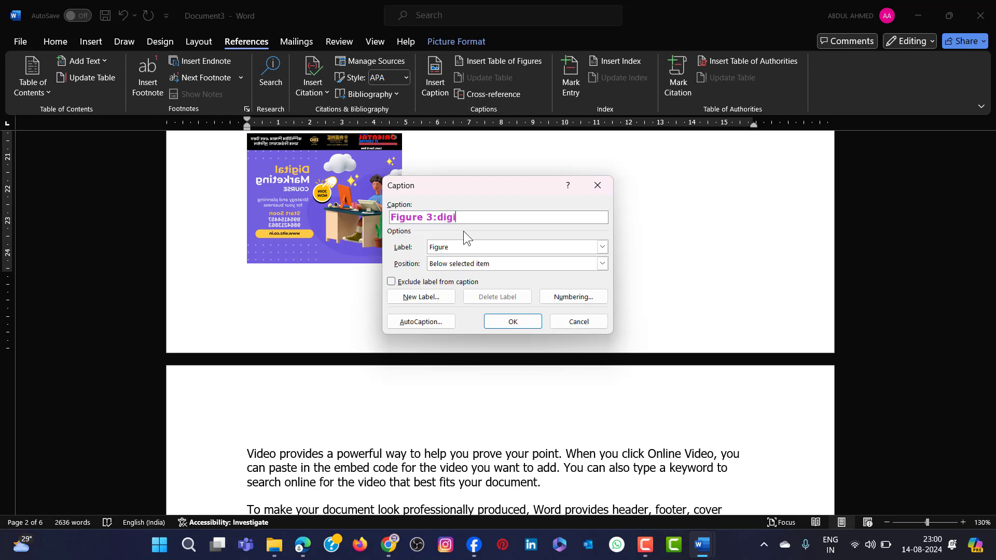
pyautogui.write('marketing course')
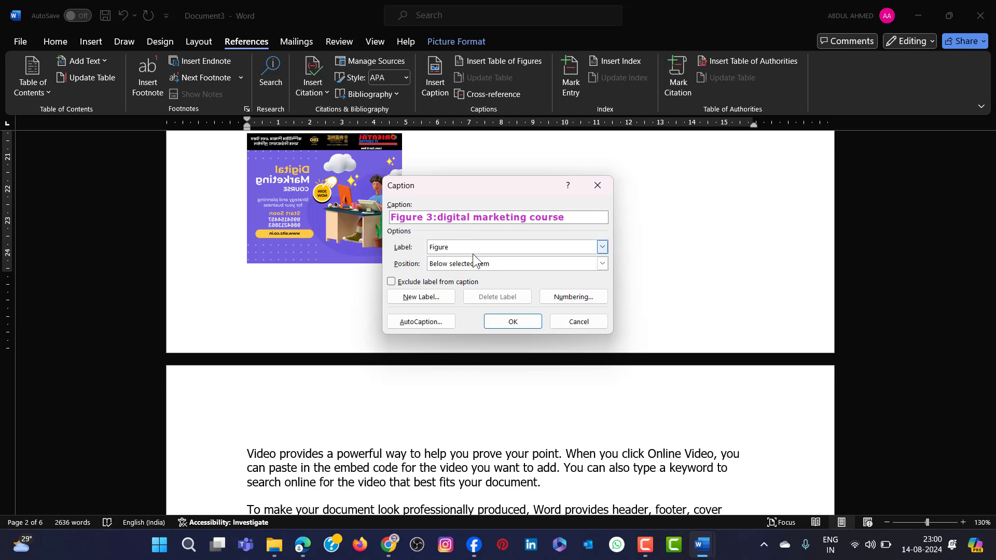
pyautogui.click(508, 322)
# Flip the mirrored digital marketing picture back to its normal orientation by resizing it to about 4.3 cm wide
pyautogui.scroll(-3, 401, 459)
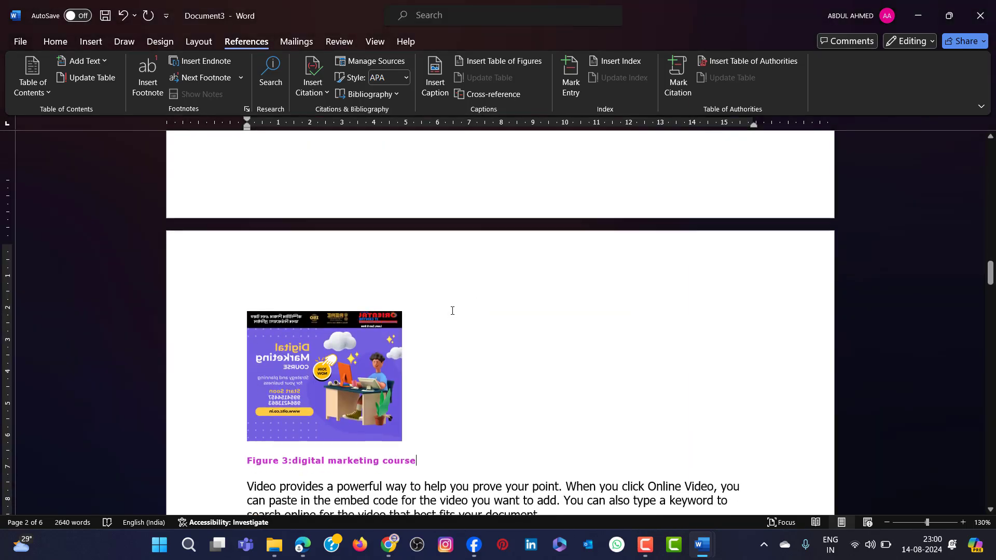
pyautogui.click(381, 332)
pyautogui.moveTo(402, 373); pyautogui.dragTo(385, 359)
pyautogui.click(480, 327)
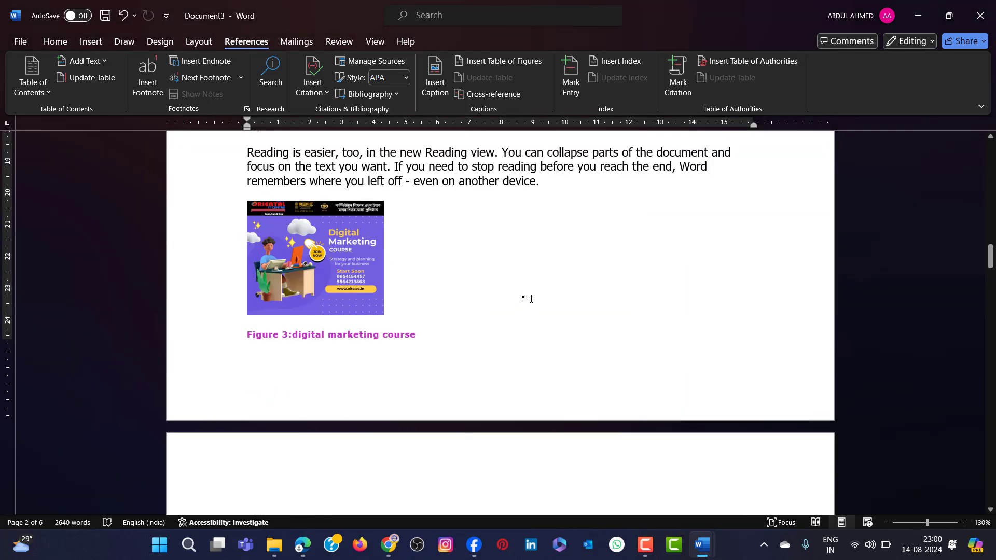
# Add an empty paragraph after a "Save time in Word" paragraph on page 3 and insert picture "2" from the CANVA DESIGN folder there
pyautogui.scroll(-5, 524, 299)
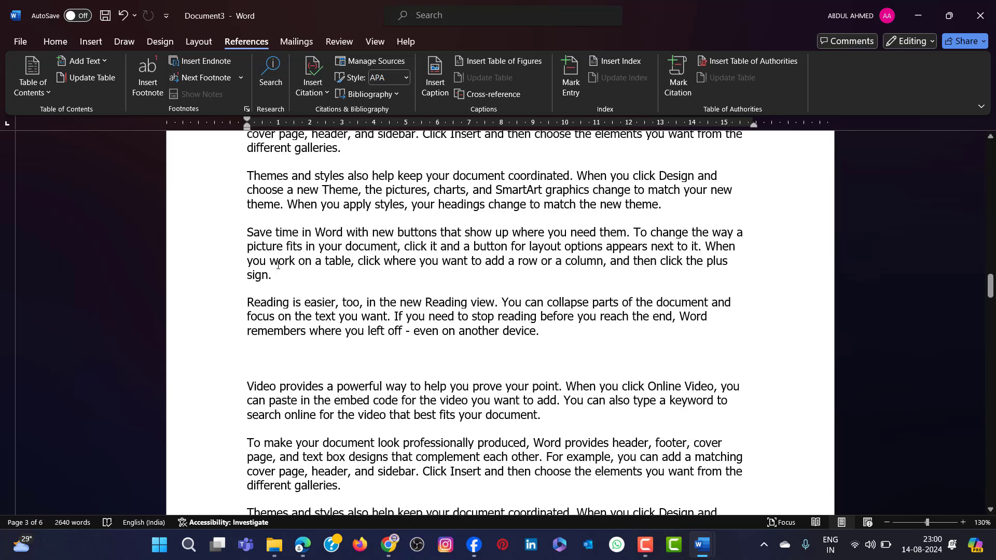
pyautogui.click(278, 281)
pyautogui.press('Return')
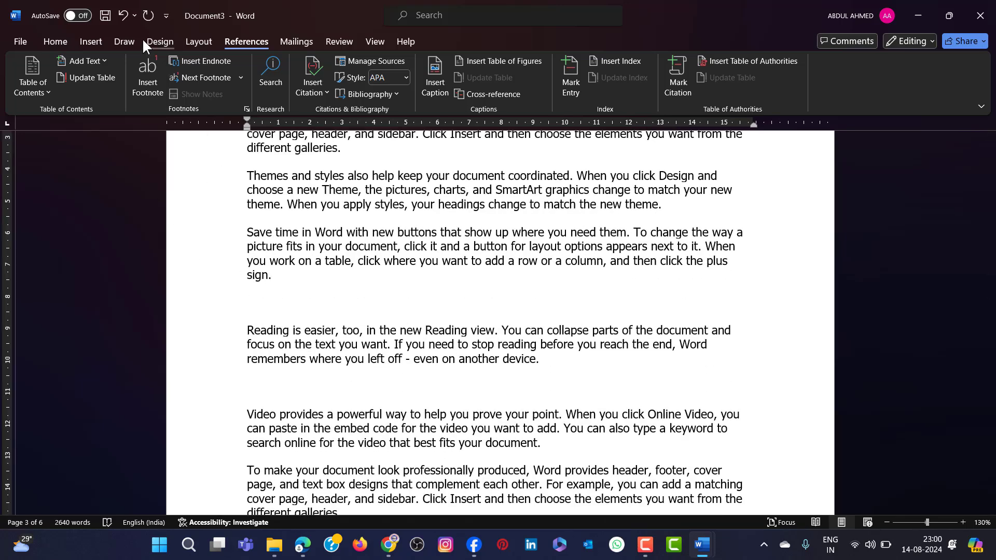
pyautogui.click(88, 42)
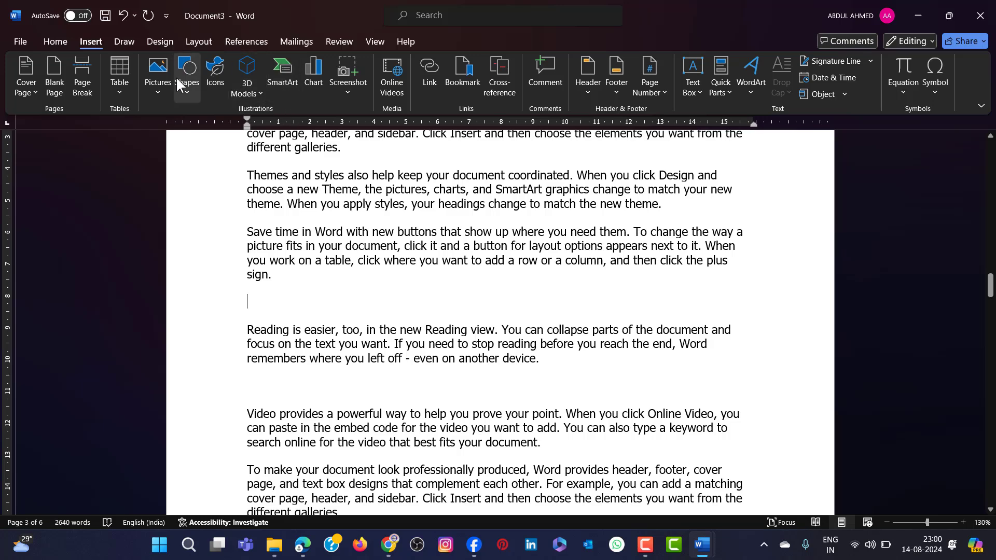
pyautogui.click(147, 75)
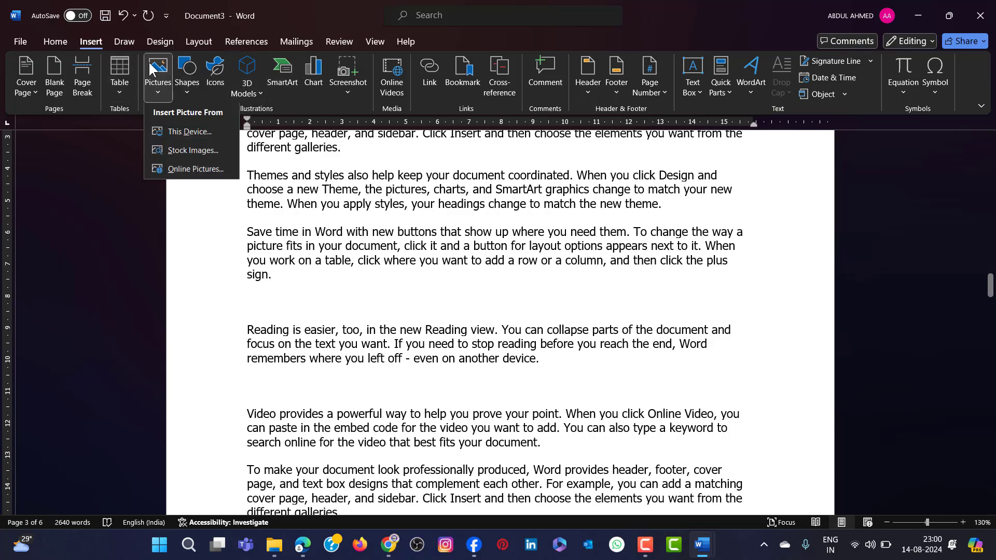
pyautogui.click(189, 128)
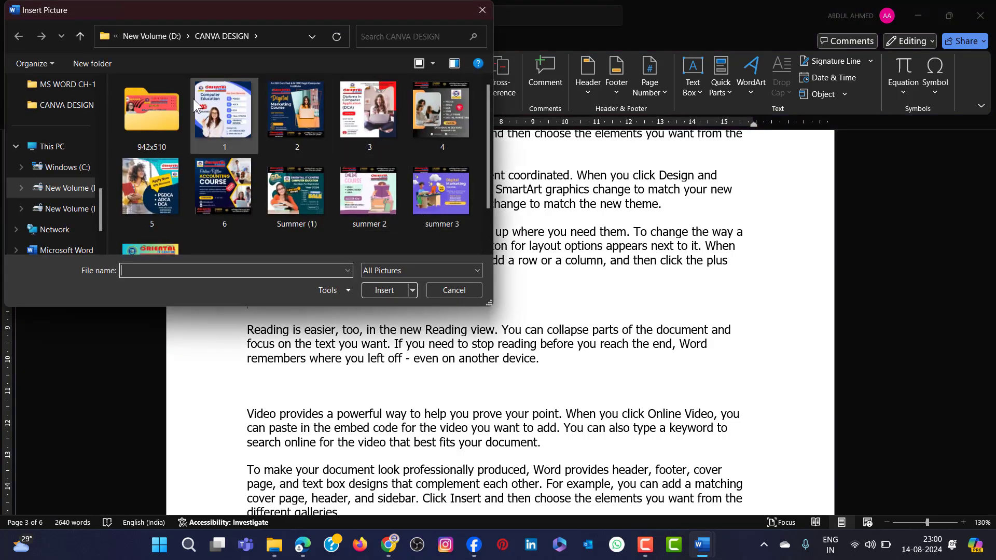
pyautogui.click(281, 102)
pyautogui.click(385, 288)
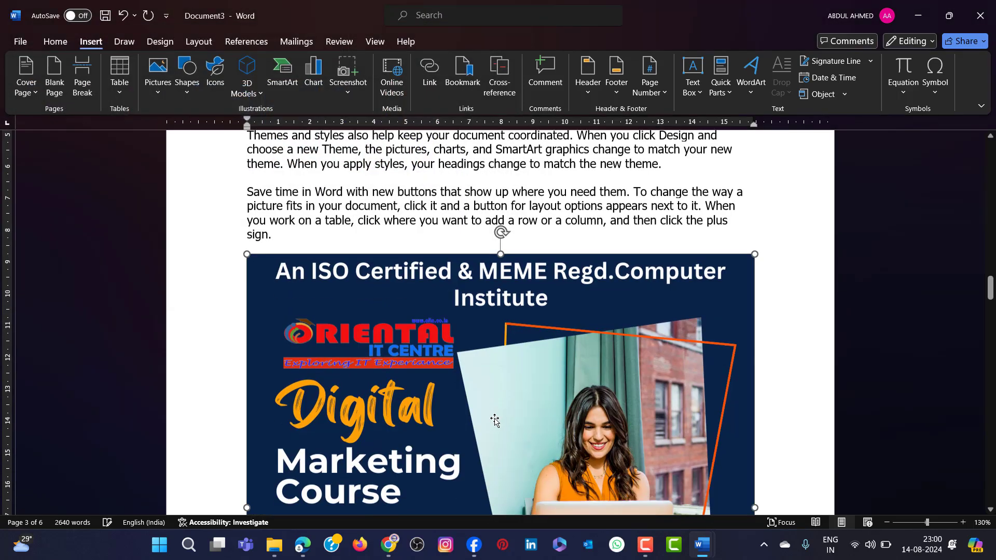
pyautogui.scroll(-6, 642, 388)
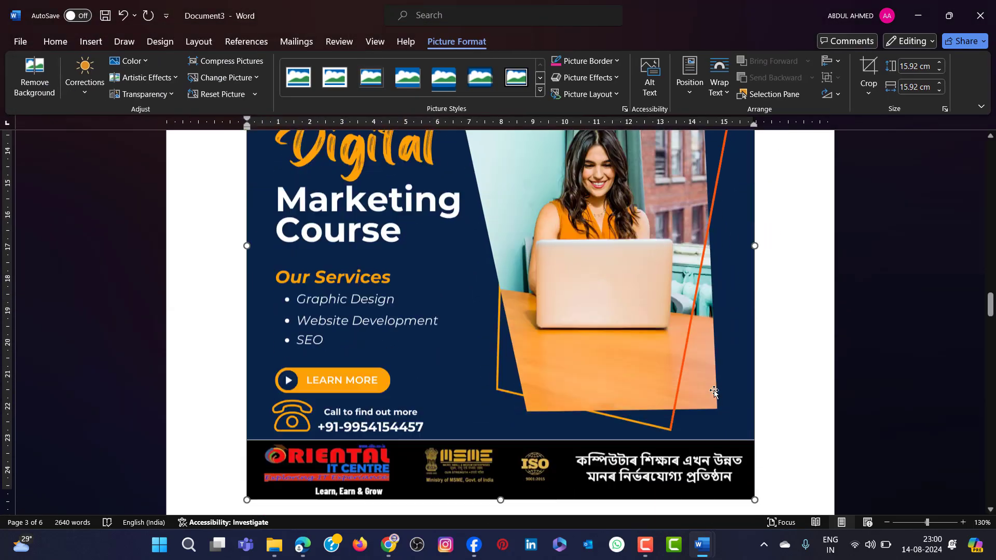
# Shrink the newly inserted Digital Marketing Course picture proportionally to about 7.7 cm wide
pyautogui.moveTo(756, 399); pyautogui.dragTo(519, 164)
pyautogui.scroll(-1, 519, 164)
pyautogui.scroll(5, 520, 240)
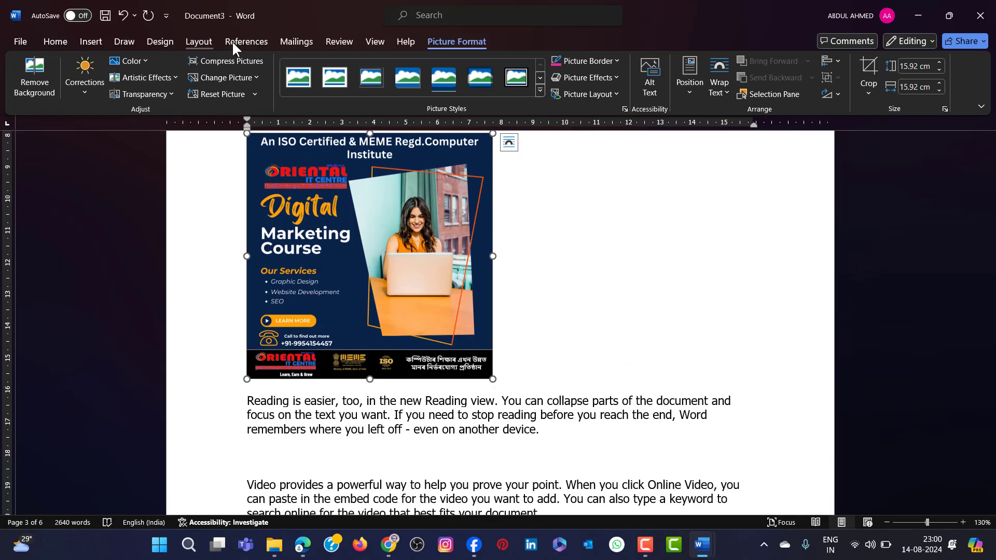
# Add the caption "Figure 4:cerificate course" below the resized picture, using the Figure label
pyautogui.click(246, 42)
pyautogui.click(435, 77)
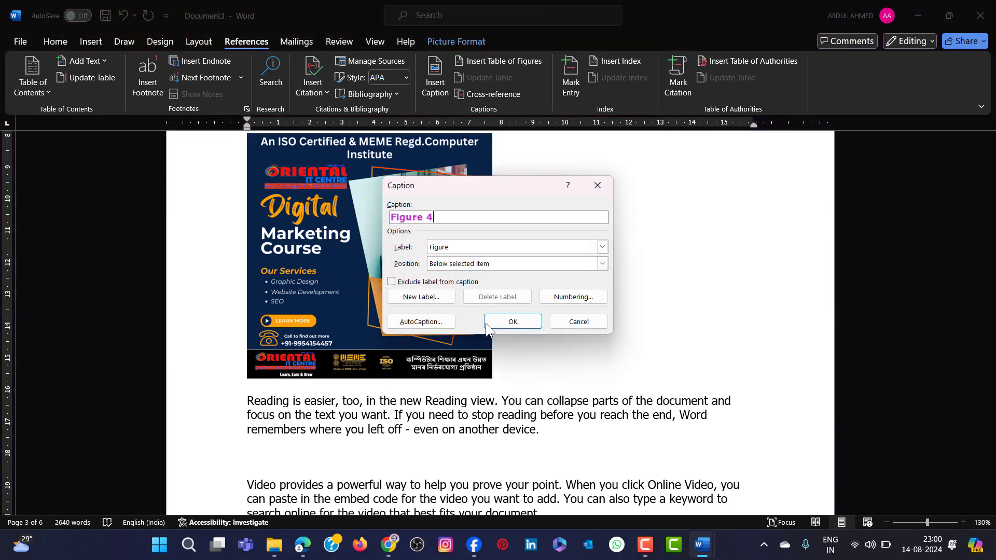
pyautogui.write(':cerificate coy')
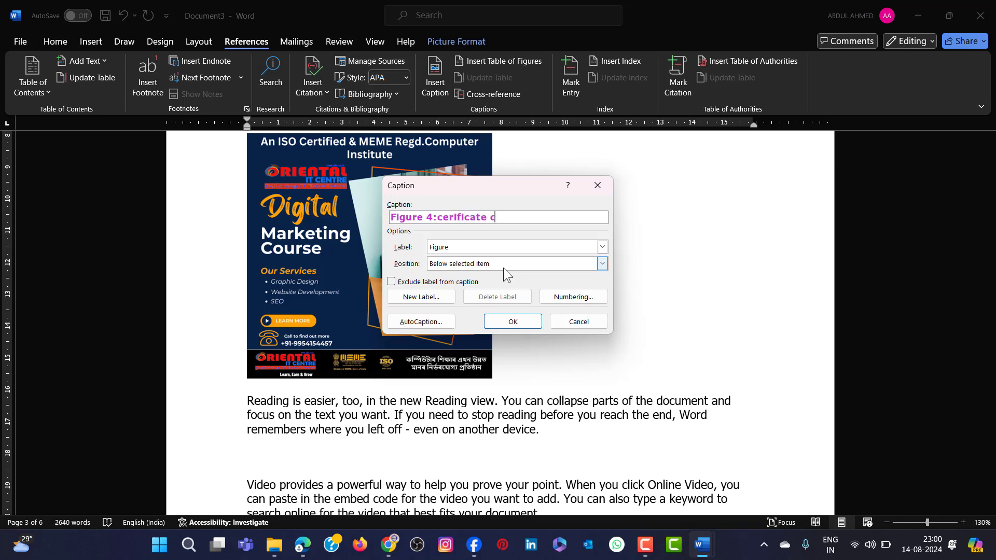
pyautogui.press('BackSpace')
pyautogui.write('rse')
pyautogui.press('BackSpace')
pyautogui.press('BackSpace')
pyautogui.press('BackSpace')
pyautogui.write('urse')
pyautogui.click(500, 322)
# Add three empty paragraphs at the start of page 1 and insert a table of figures for the Figure label there
pyautogui.scroll(-10, 494, 383)
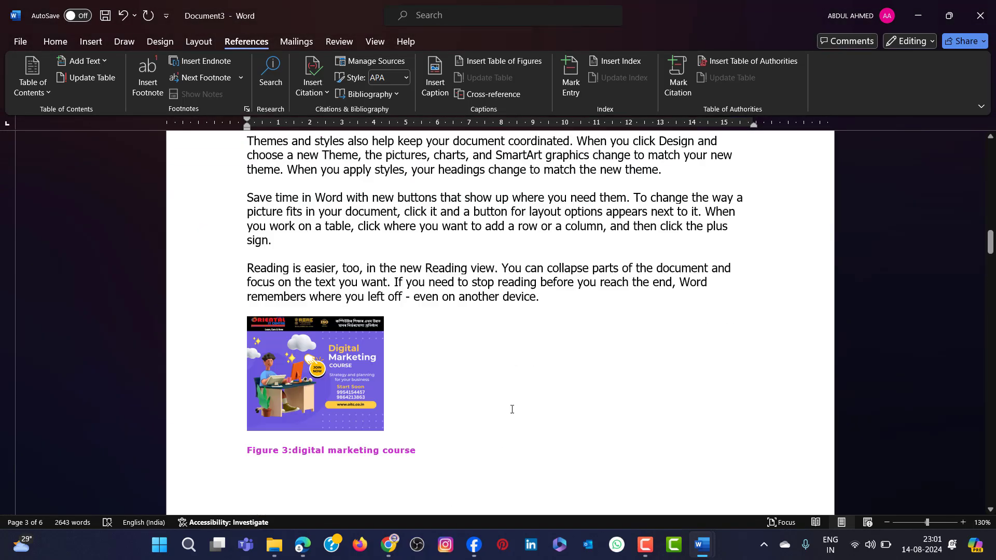
pyautogui.scroll(20, 493, 382)
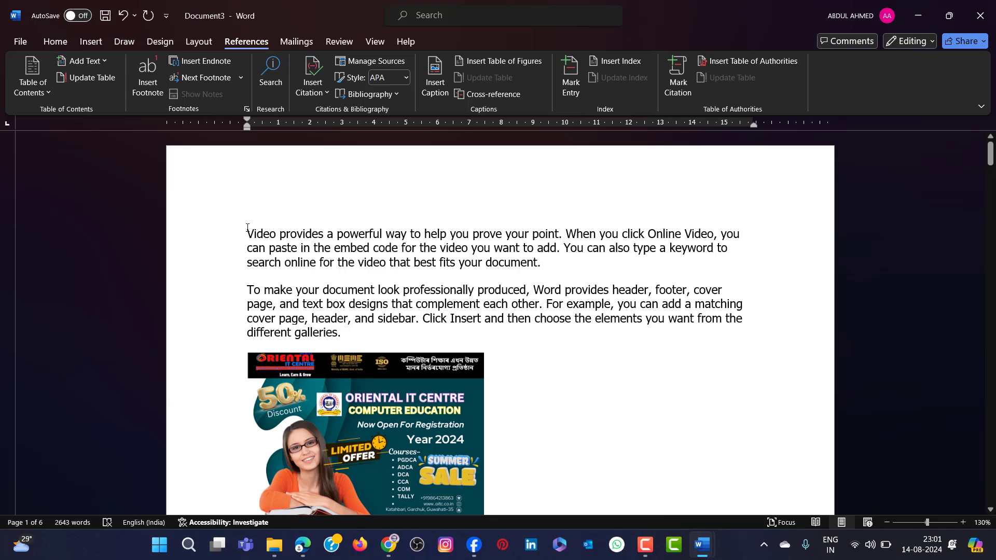
pyautogui.click(247, 228)
pyautogui.press('Return')
pyautogui.press('Return')
pyautogui.press('Return')
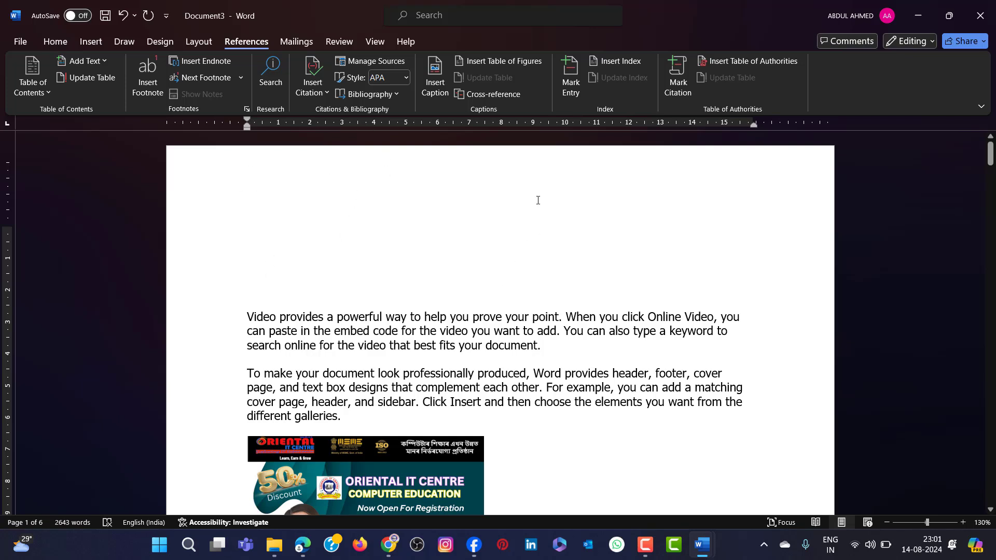
pyautogui.click(478, 60)
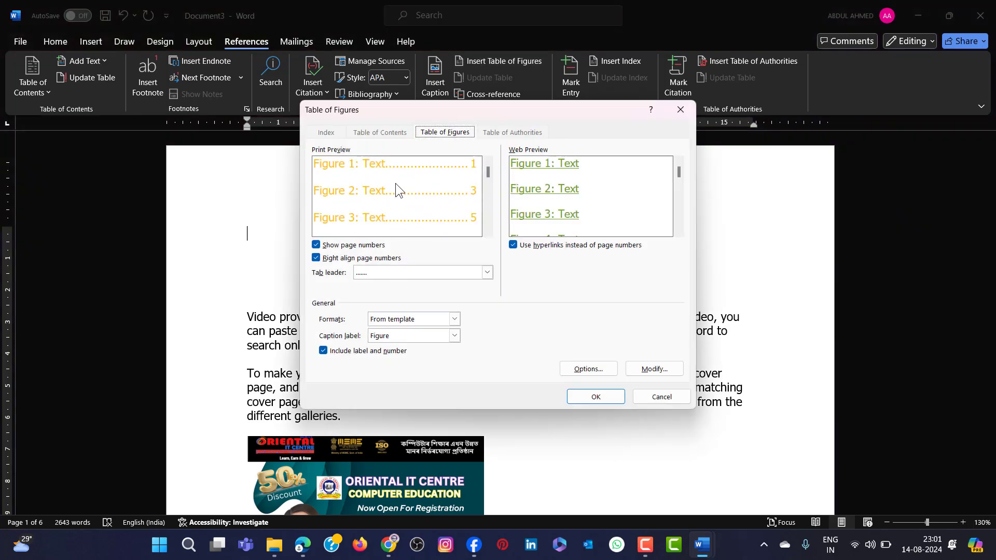
pyautogui.click(597, 397)
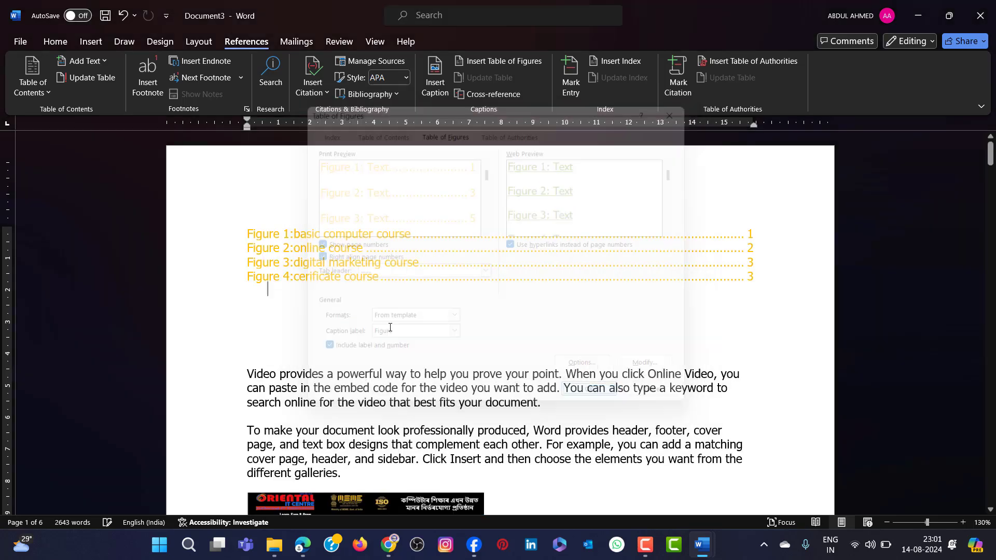
# Set the line spacing of the whole table of figures to 2.0
pyautogui.moveTo(218, 240); pyautogui.dragTo(206, 291)
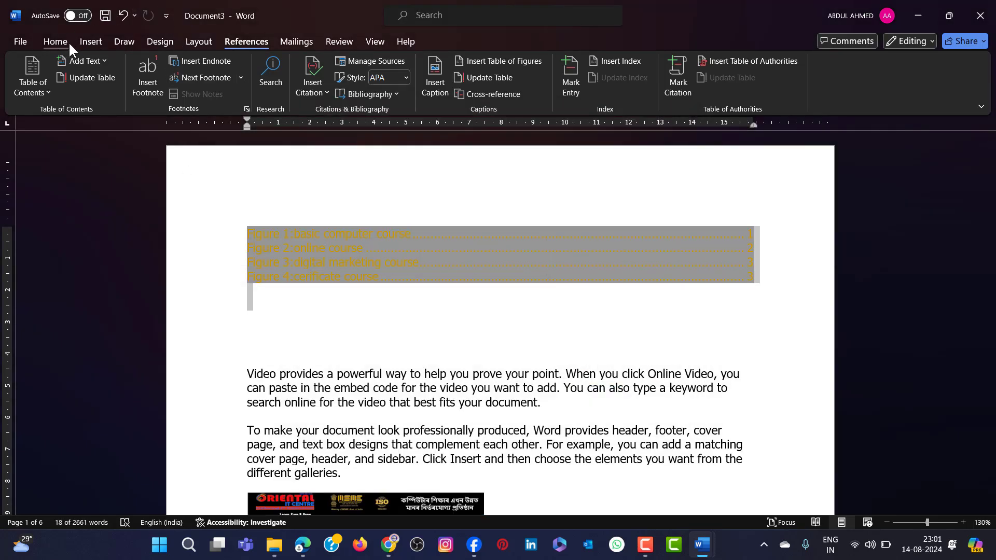
pyautogui.click(55, 41)
pyautogui.click(354, 81)
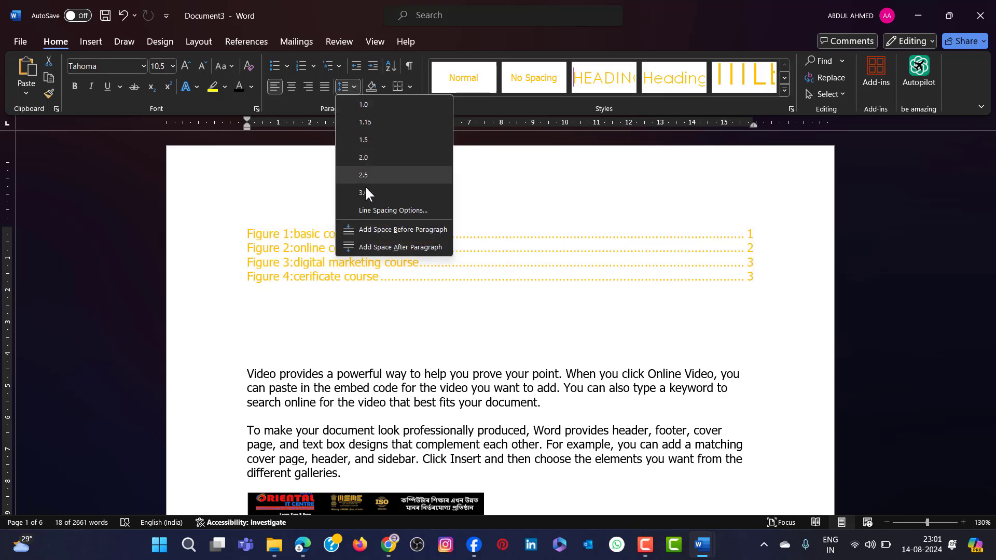
pyautogui.click(371, 157)
pyautogui.click(466, 346)
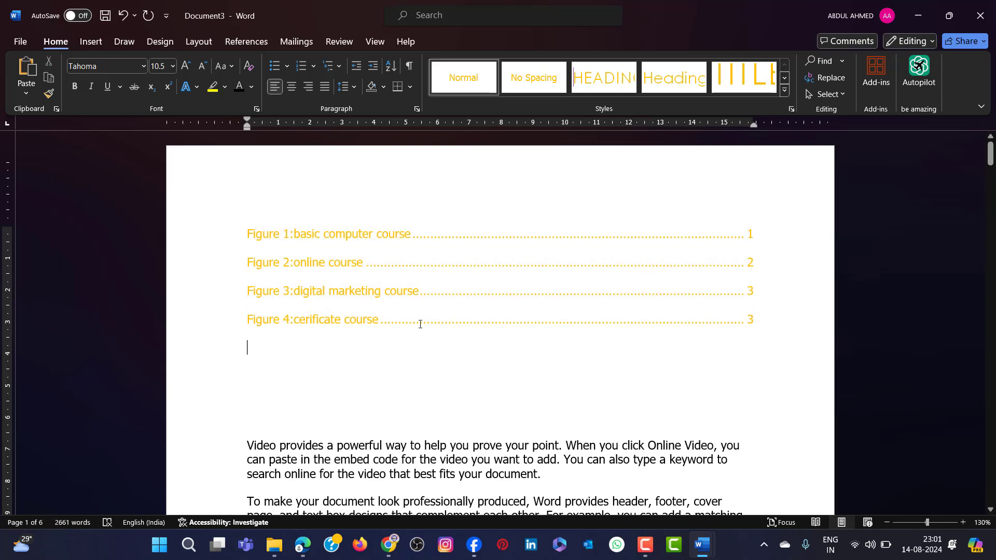
# Add an empty paragraph after a "Save time in Word" paragraph on page 4
pyautogui.click(228, 44)
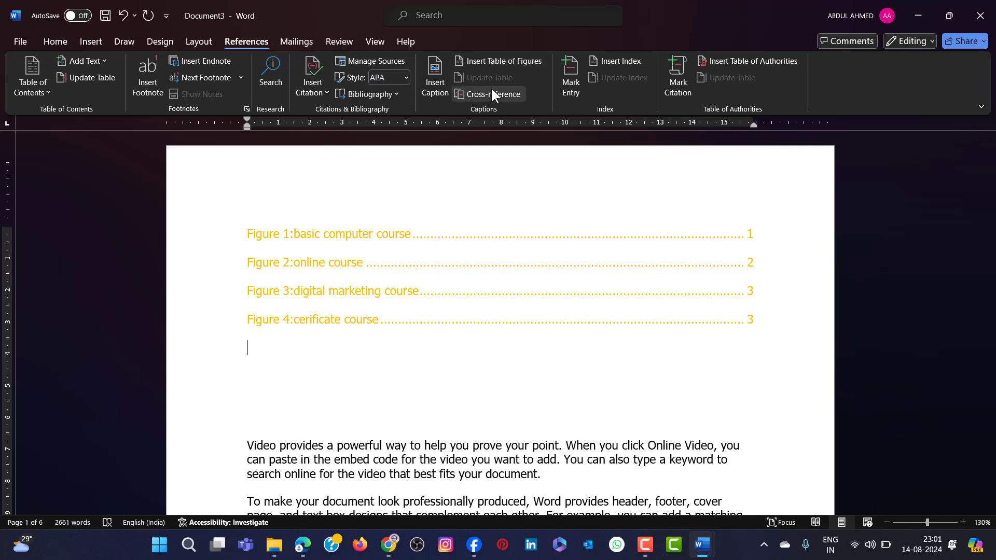
pyautogui.scroll(-1, 380, 328)
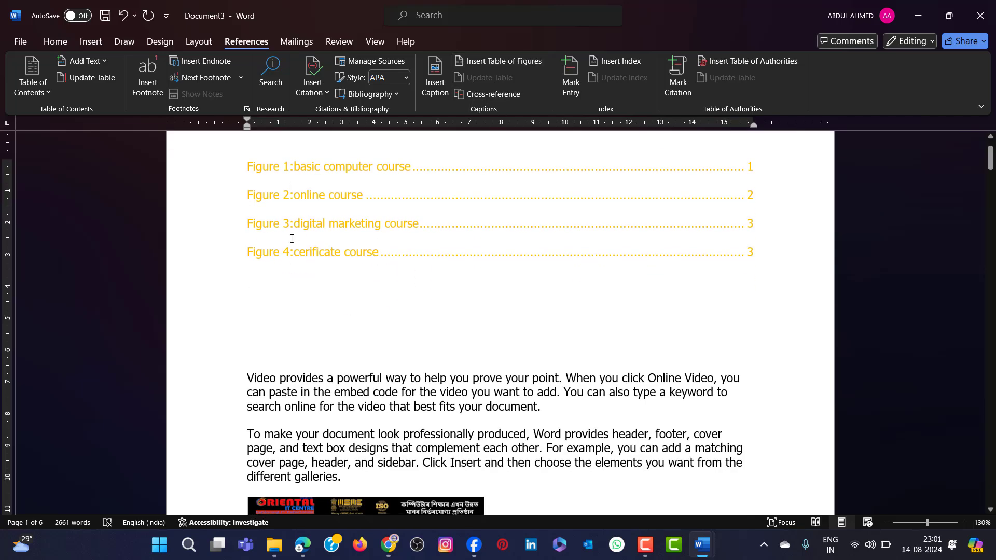
pyautogui.scroll(-15, 330, 254)
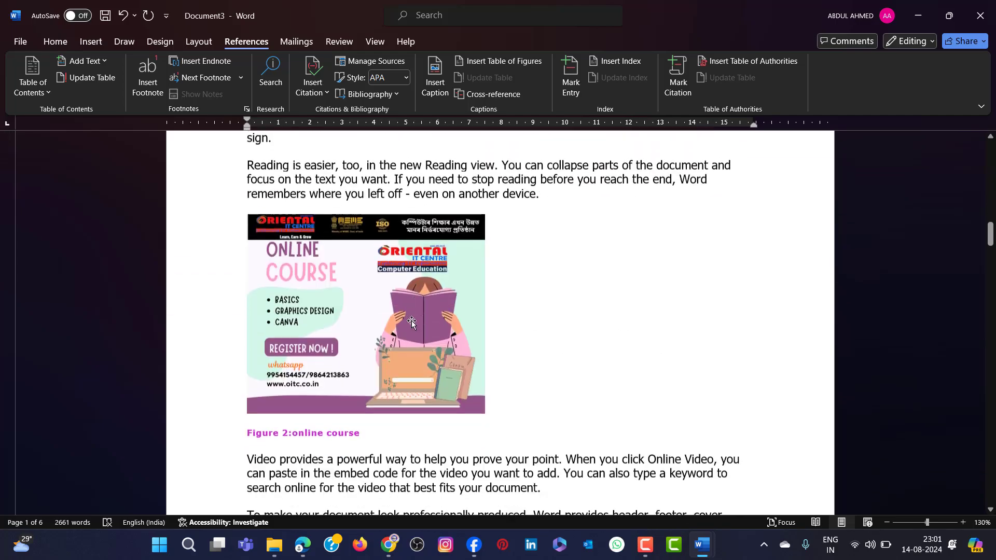
pyautogui.scroll(3, 428, 325)
pyautogui.scroll(-16, 446, 340)
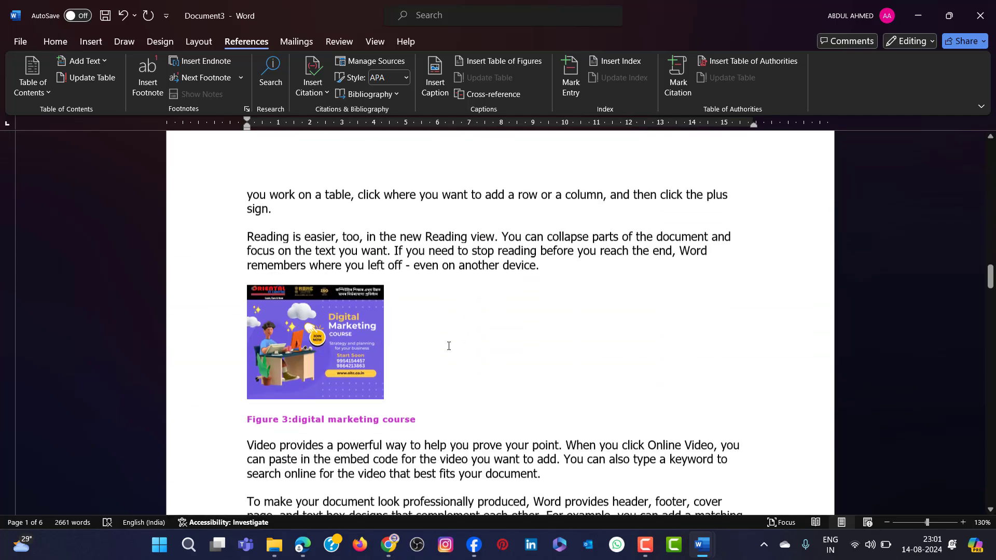
pyautogui.scroll(-10, 448, 347)
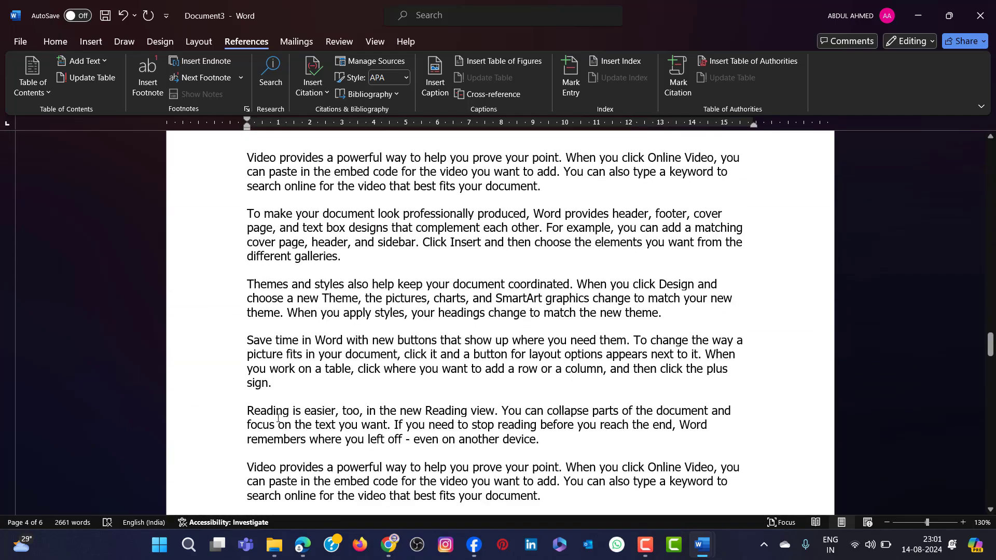
pyautogui.click(281, 379)
pyautogui.press('Return')
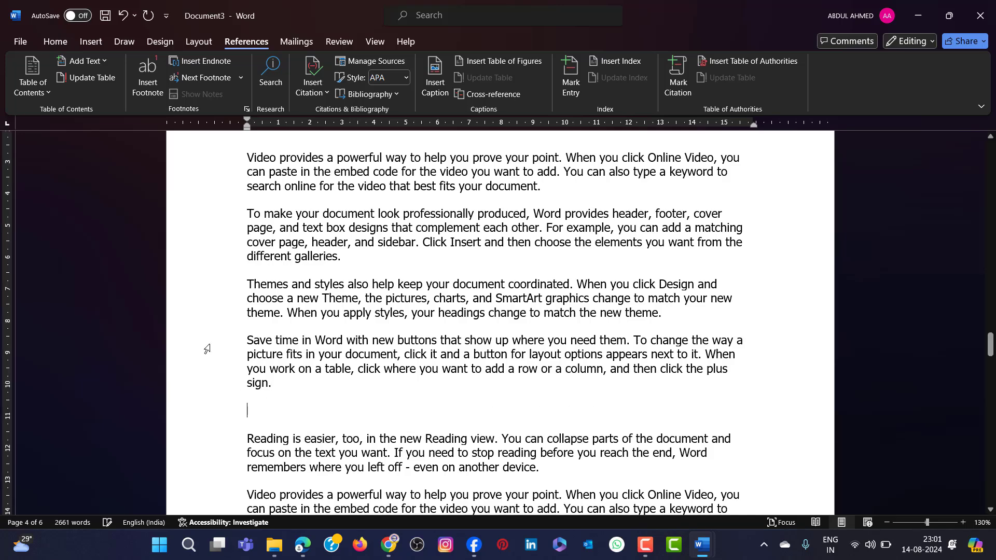
# Insert picture "5" from the CANVA DESIGN folder in the empty paragraph and shrink it to about 6.3 cm wide
pyautogui.click(101, 41)
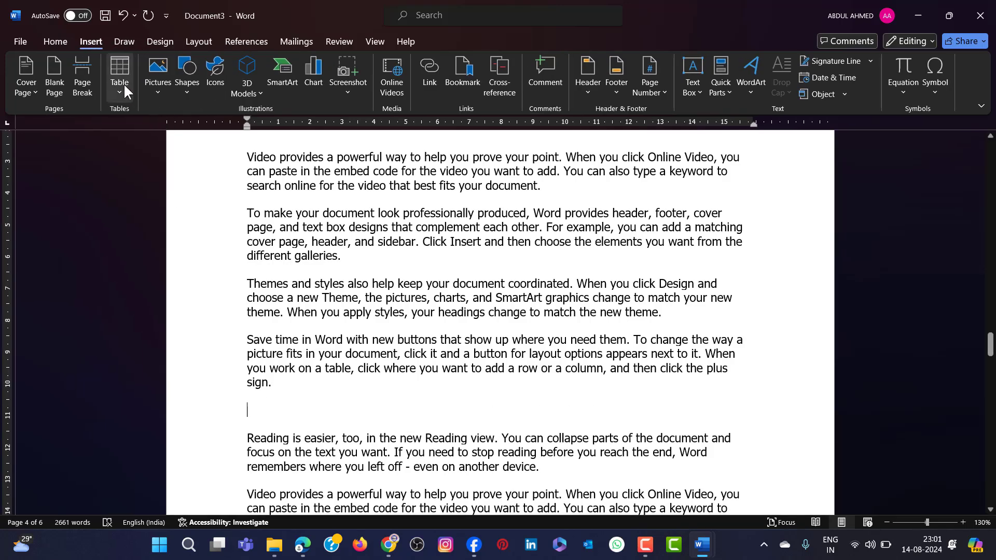
pyautogui.click(156, 75)
pyautogui.click(182, 133)
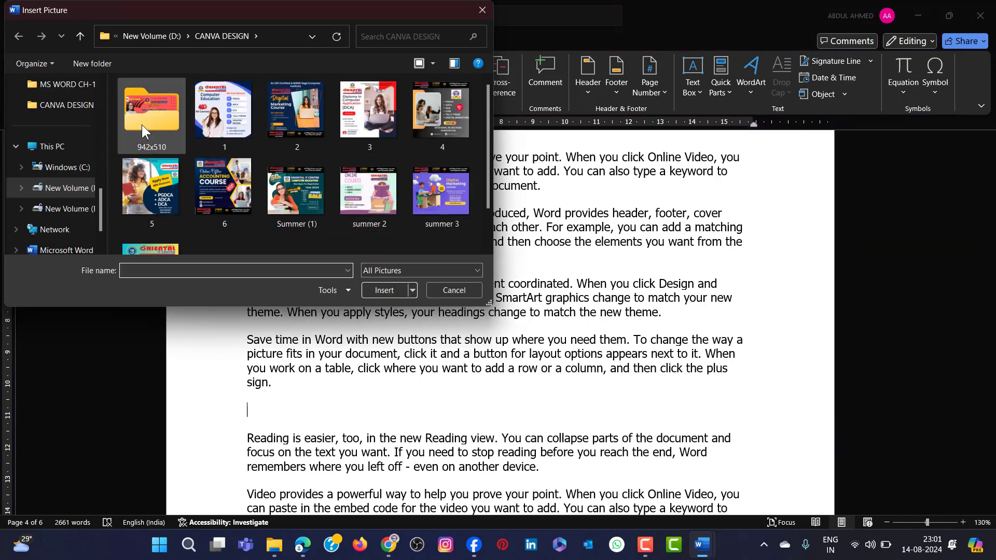
pyautogui.click(160, 189)
pyautogui.click(377, 288)
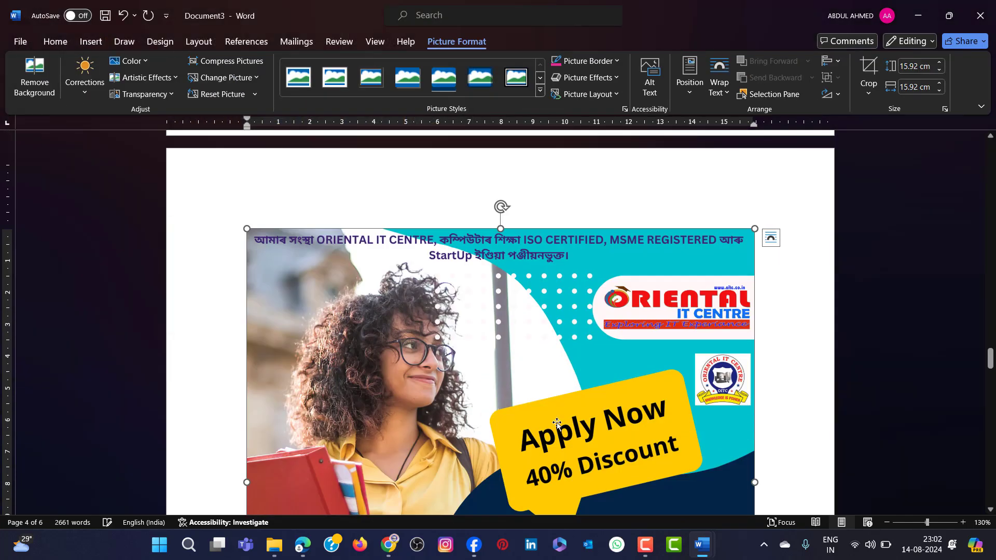
pyautogui.scroll(-5, 643, 331)
pyautogui.moveTo(752, 465); pyautogui.dragTo(407, 163)
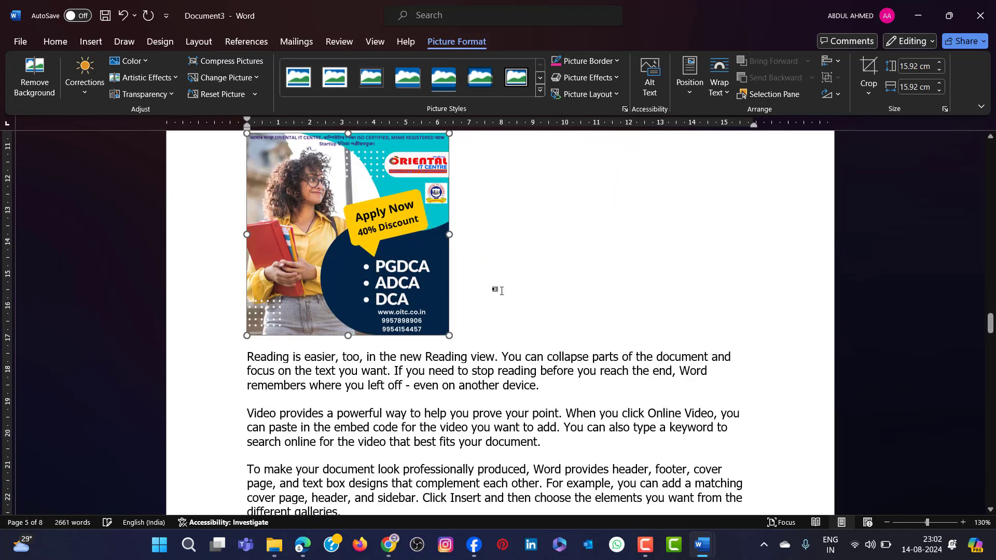
pyautogui.click(475, 321)
pyautogui.press('Return')
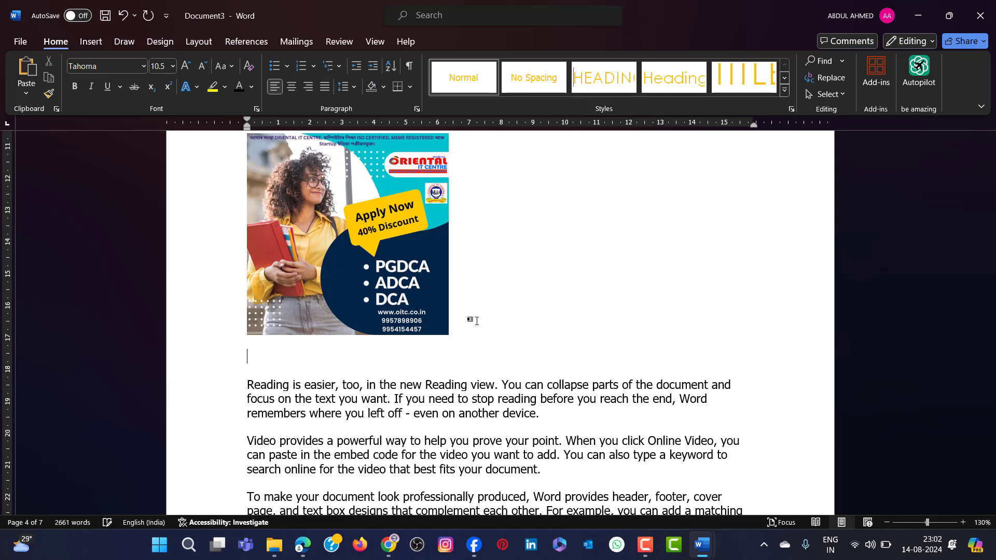
pyautogui.write('adca')
pyautogui.press('BackSpace')
pyautogui.press('BackSpace')
pyautogui.press('BackSpace')
pyautogui.press('BackSpace')
pyautogui.press('BackSpace')
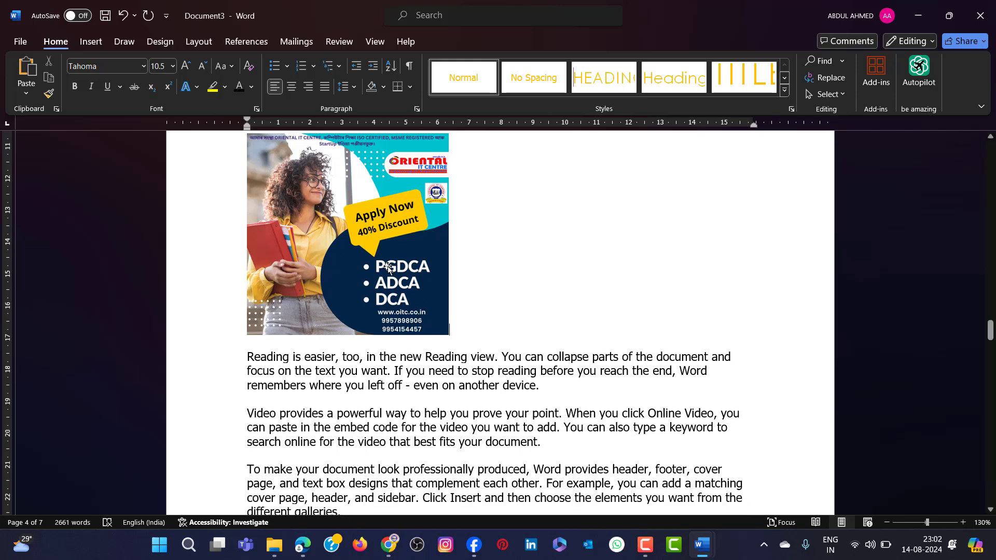
# Add the caption "Figure 5: adca course" below the "Apply Now 40% Discount" picture, using the Figure label
pyautogui.click(373, 247)
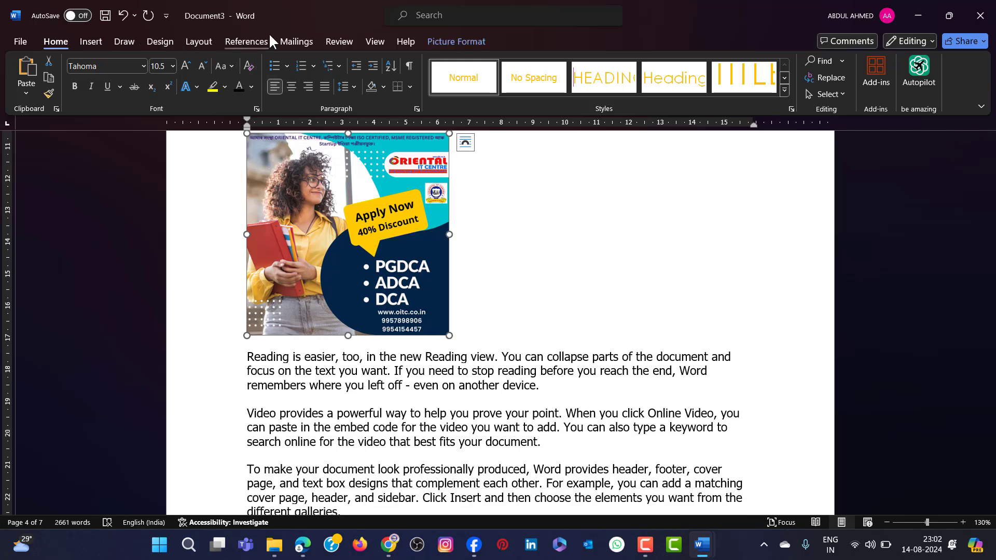
pyautogui.click(250, 41)
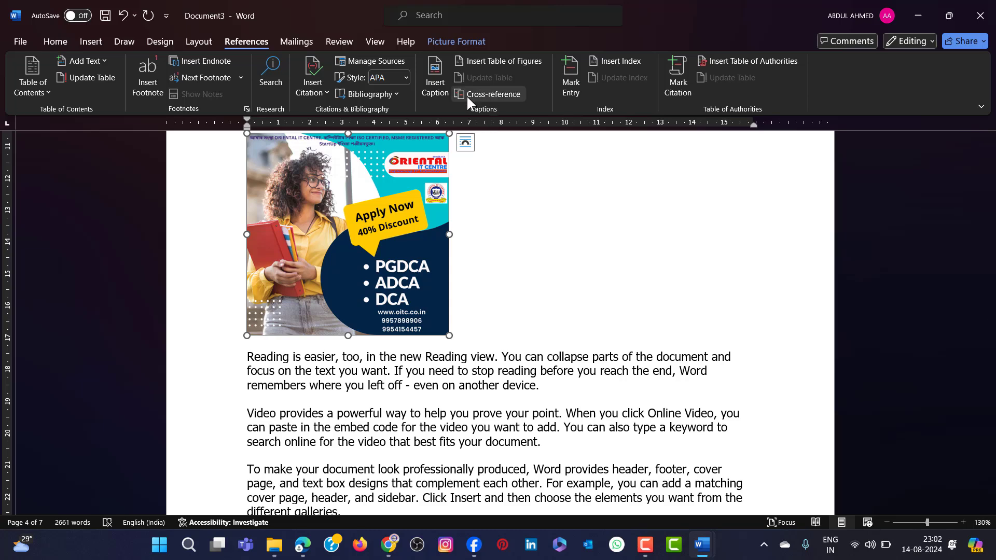
pyautogui.click(434, 82)
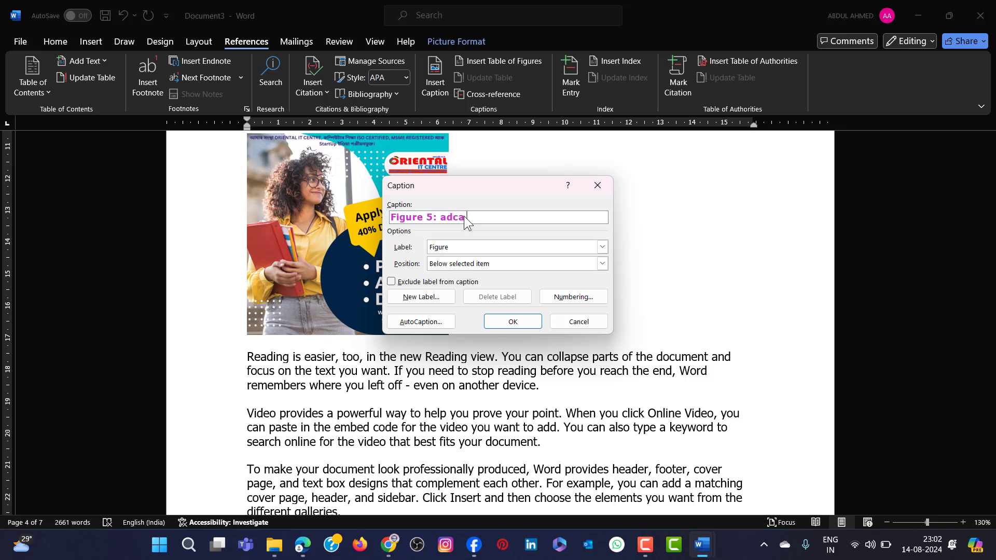
pyautogui.write(': adca course')
pyautogui.click(493, 328)
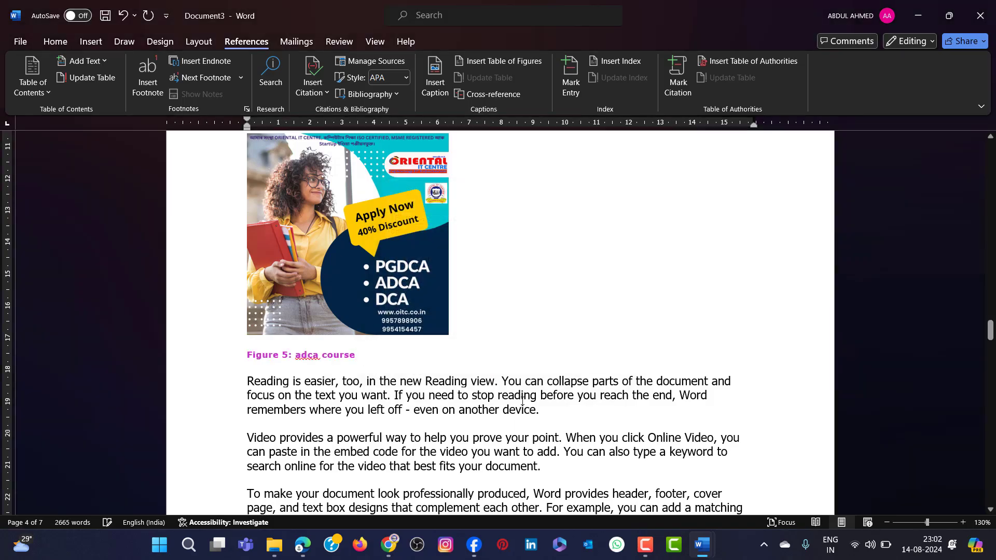
# Update the entire table of figures at the start of the document, including entries as well as page numbers
pyautogui.scroll(20, 295, 410)
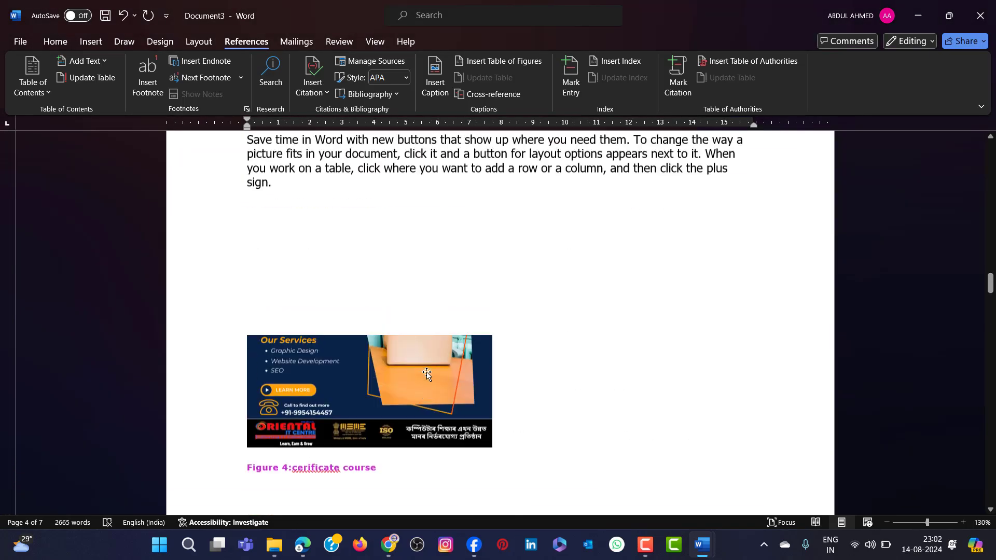
pyautogui.scroll(10, 427, 373)
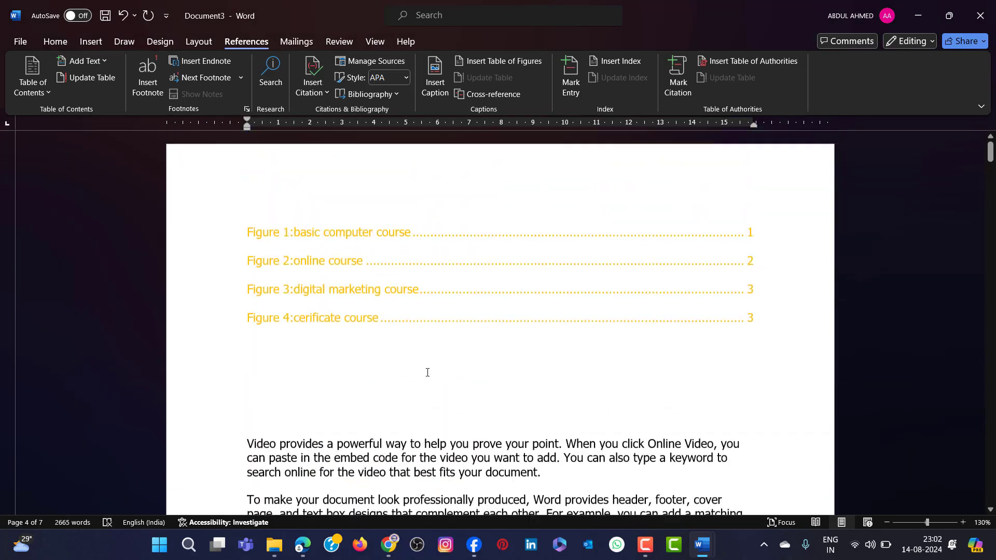
pyautogui.click(432, 304)
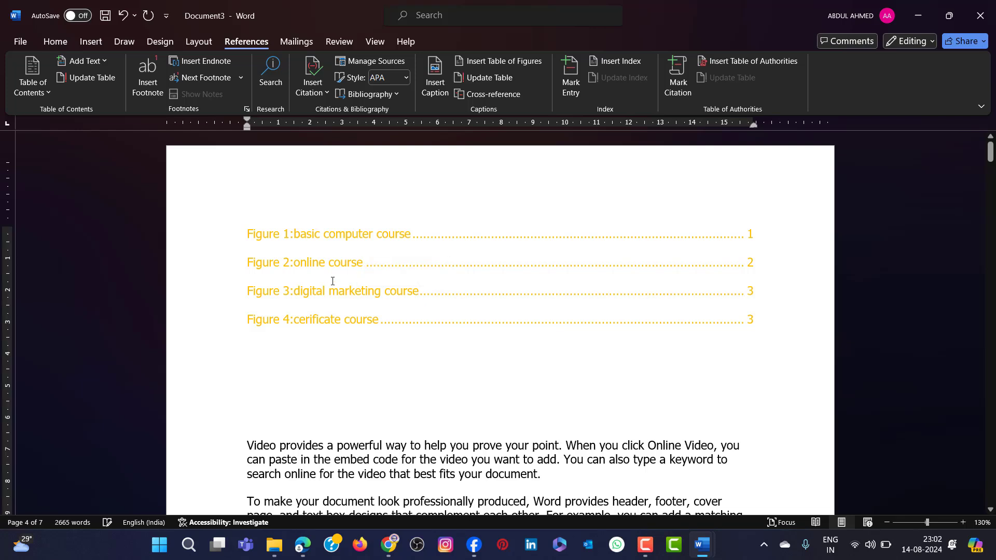
pyautogui.click(325, 265)
pyautogui.click(350, 291)
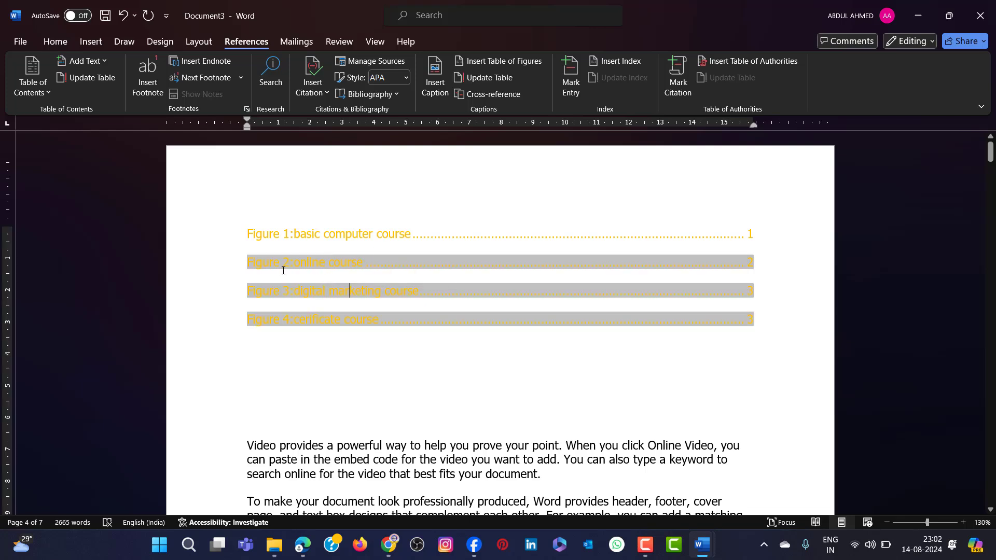
pyautogui.click(231, 218)
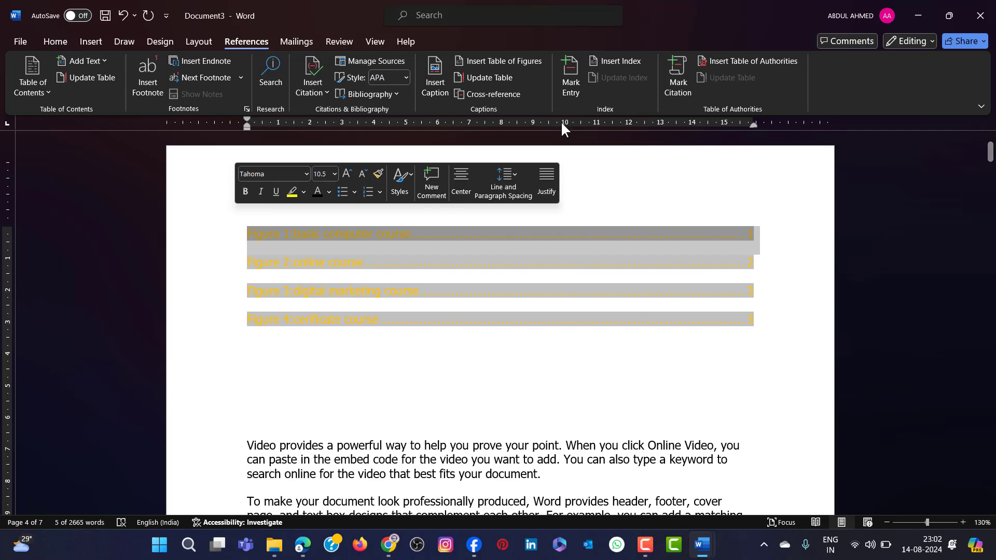
pyautogui.click(428, 347)
pyautogui.moveTo(223, 222); pyautogui.dragTo(224, 334)
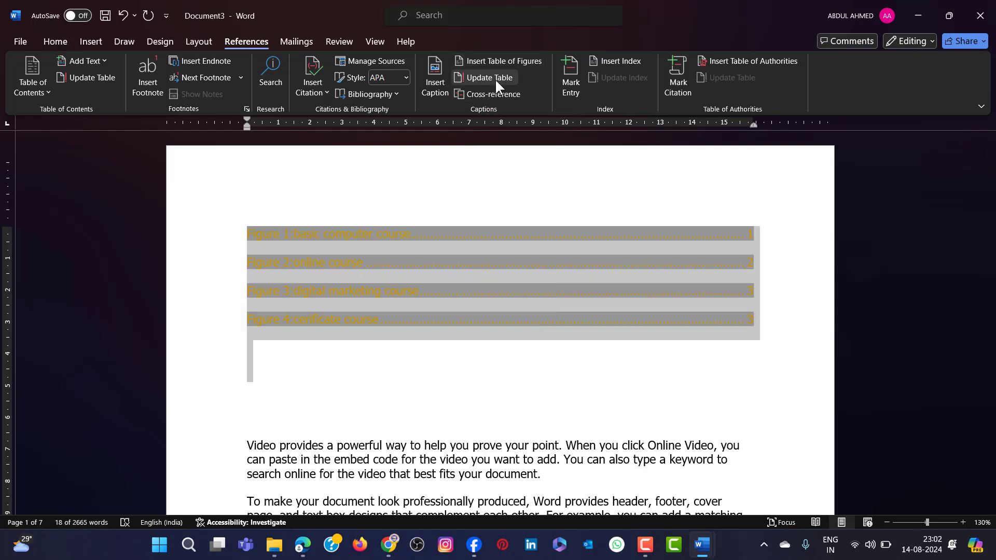
pyautogui.click(486, 78)
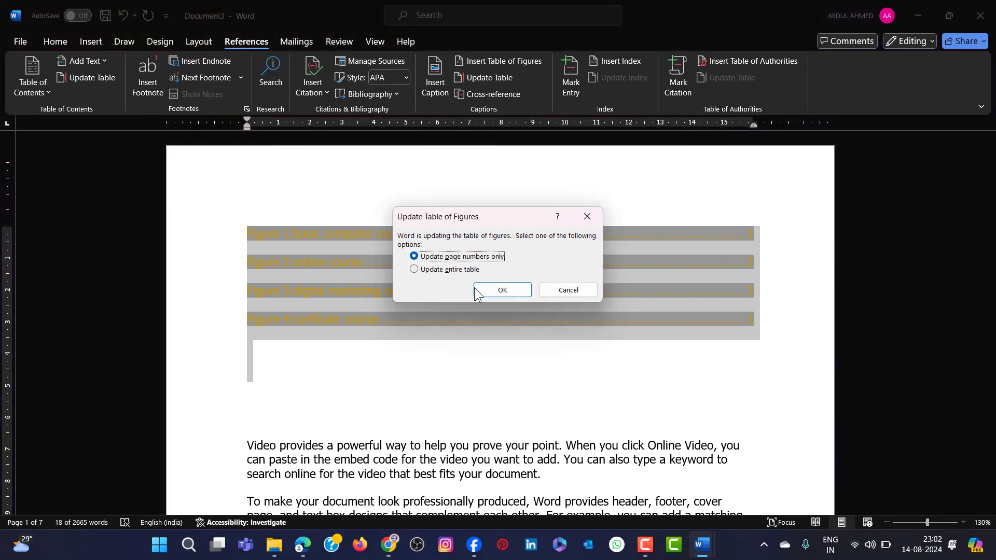
pyautogui.click(419, 272)
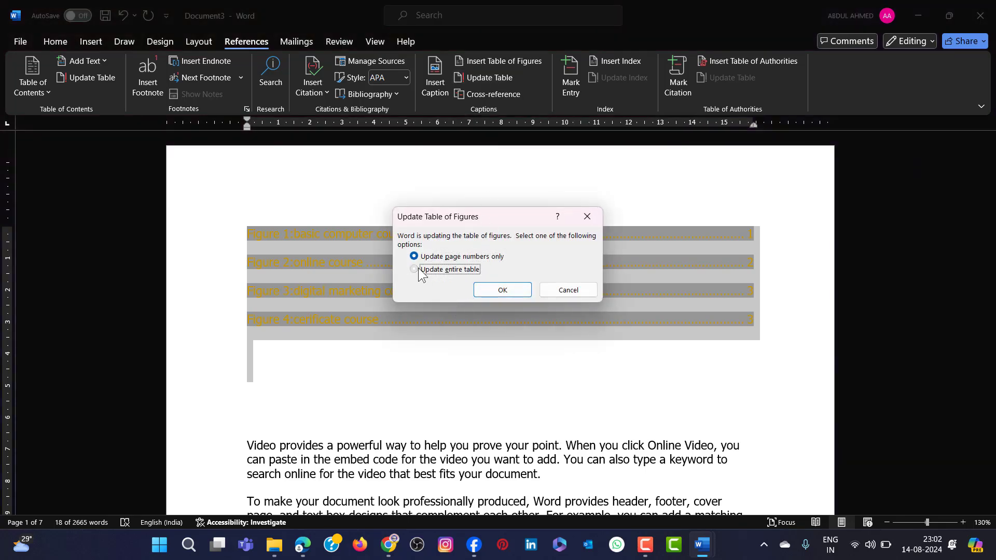
pyautogui.click(510, 291)
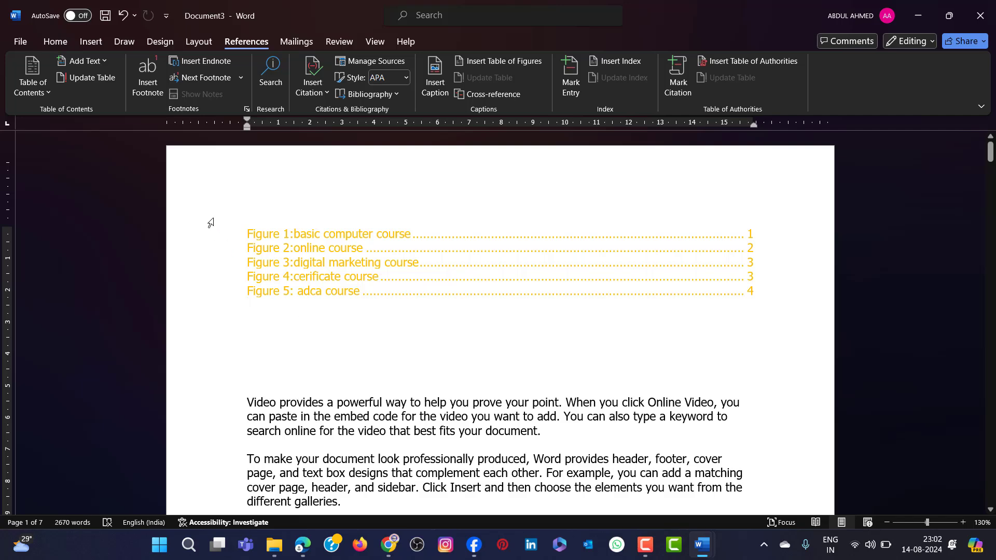
# Set the line spacing of all entries in the table of figures to 1.5
pyautogui.moveTo(213, 232); pyautogui.dragTo(217, 287)
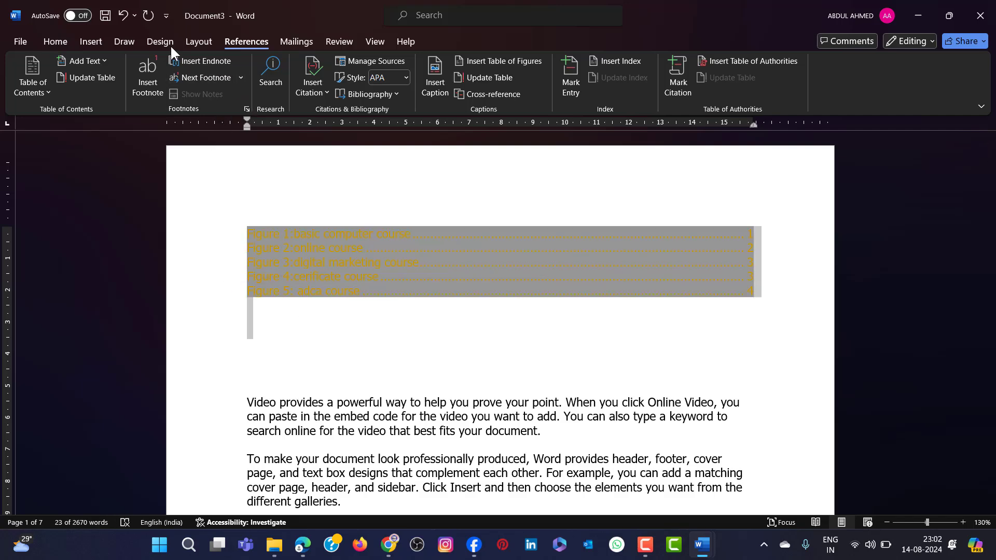
pyautogui.click(60, 42)
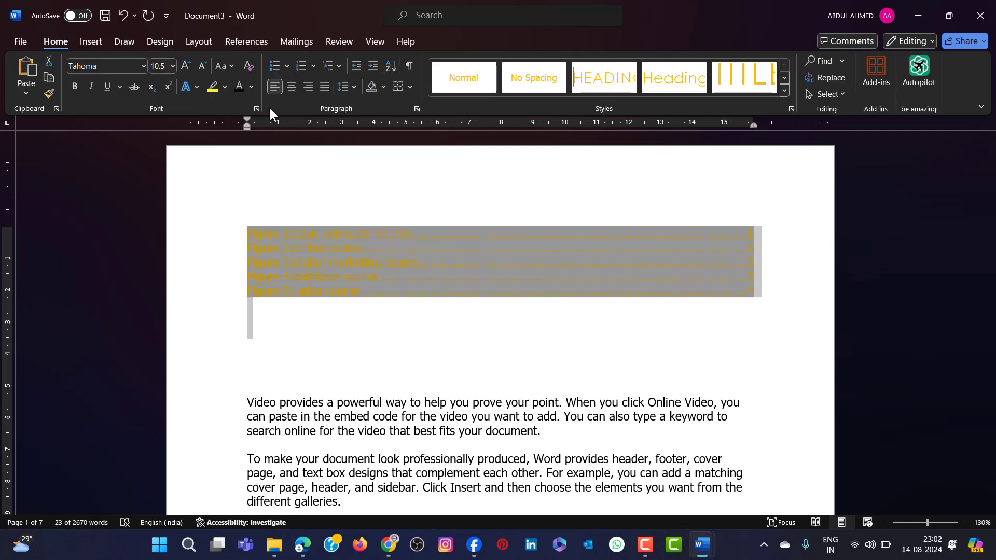
pyautogui.click(345, 87)
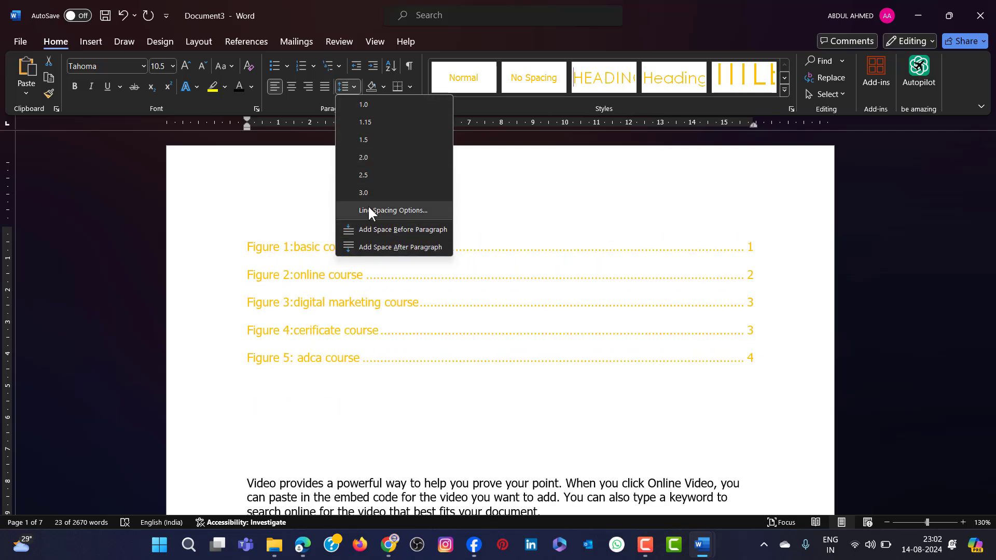
pyautogui.click(363, 139)
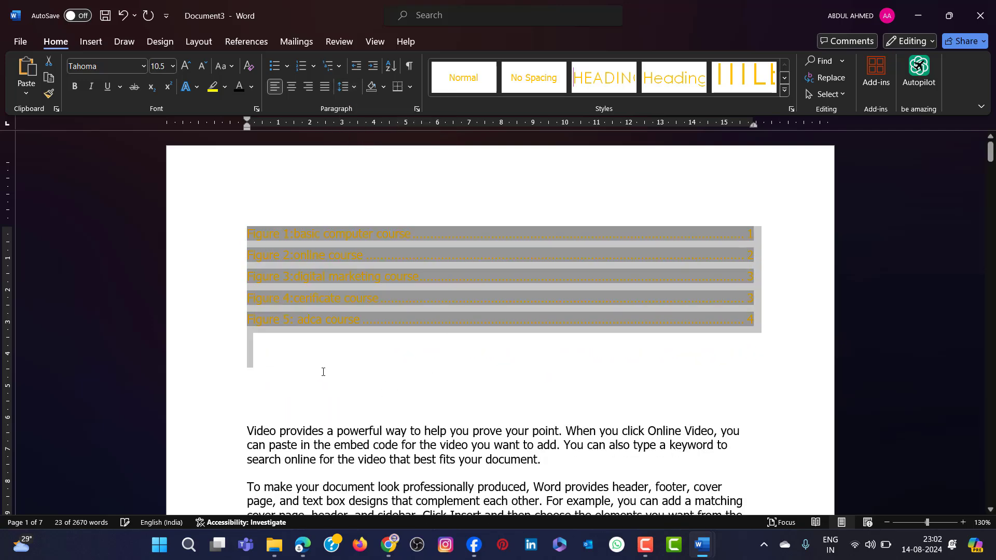
pyautogui.click(342, 384)
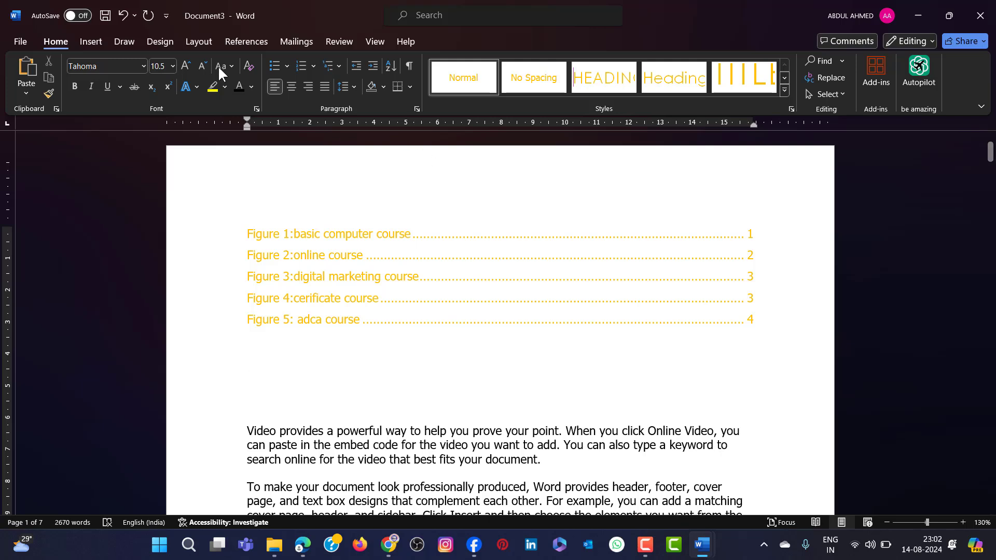
# Add the line "Cross Reference" directly below the table of figures, followed by a new empty paragraph
pyautogui.click(241, 42)
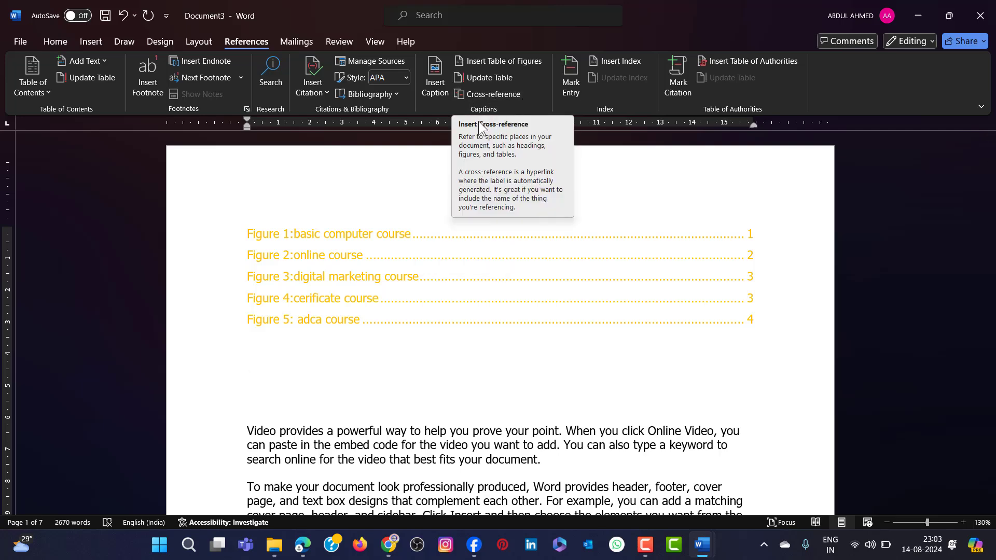
pyautogui.scroll(-2, 573, 312)
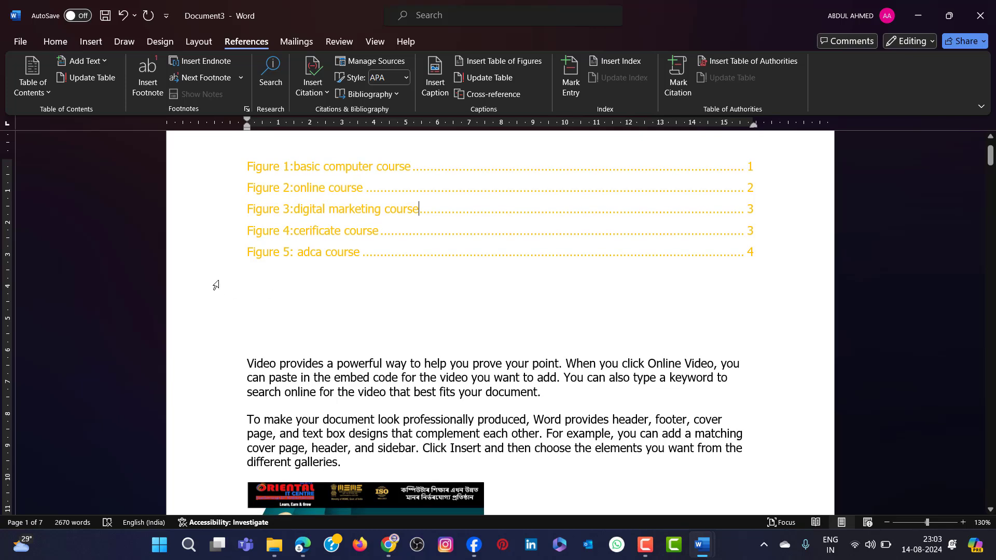
pyautogui.click(252, 280)
pyautogui.write('Crods')
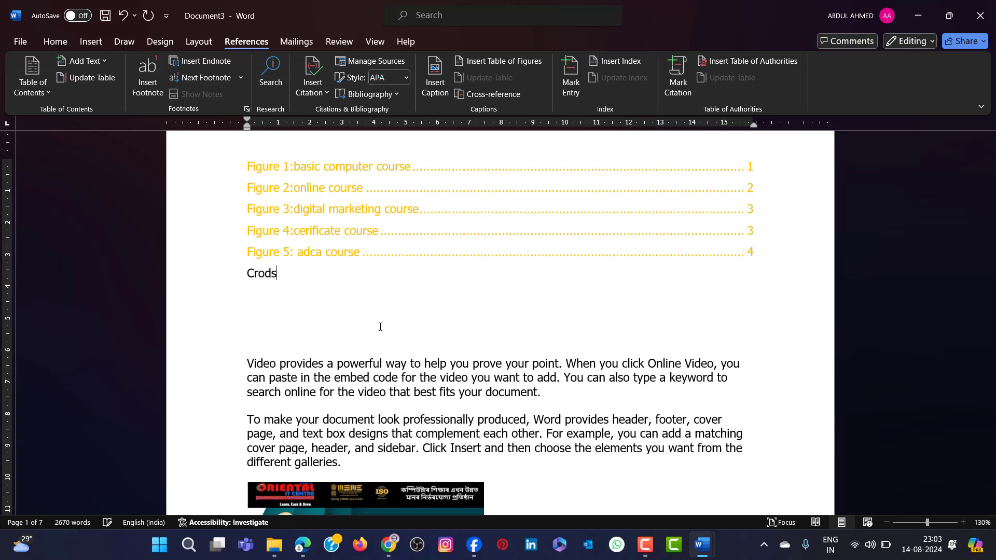
pyautogui.press('BackSpace')
pyautogui.press('BackSpace')
pyautogui.write('ss Reference')
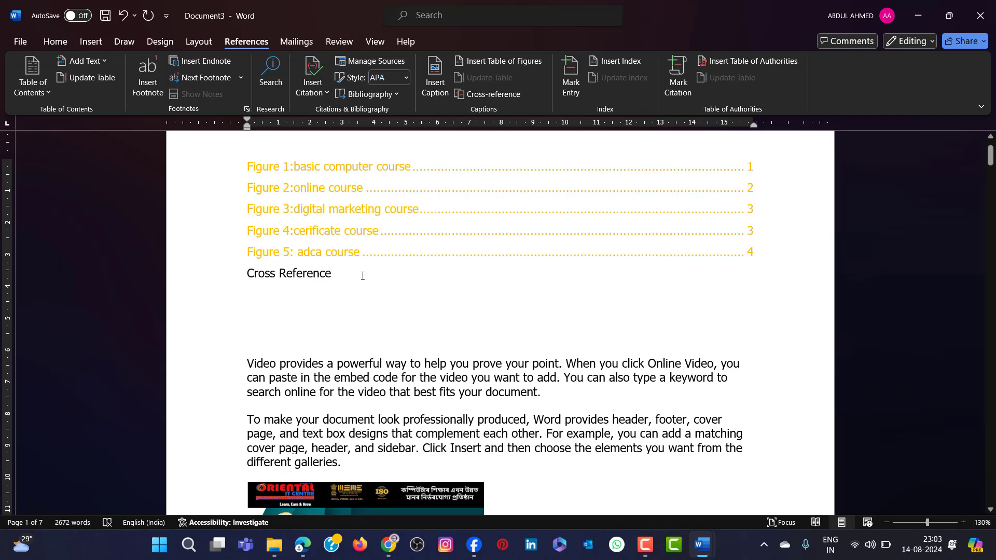
pyautogui.press('Return')
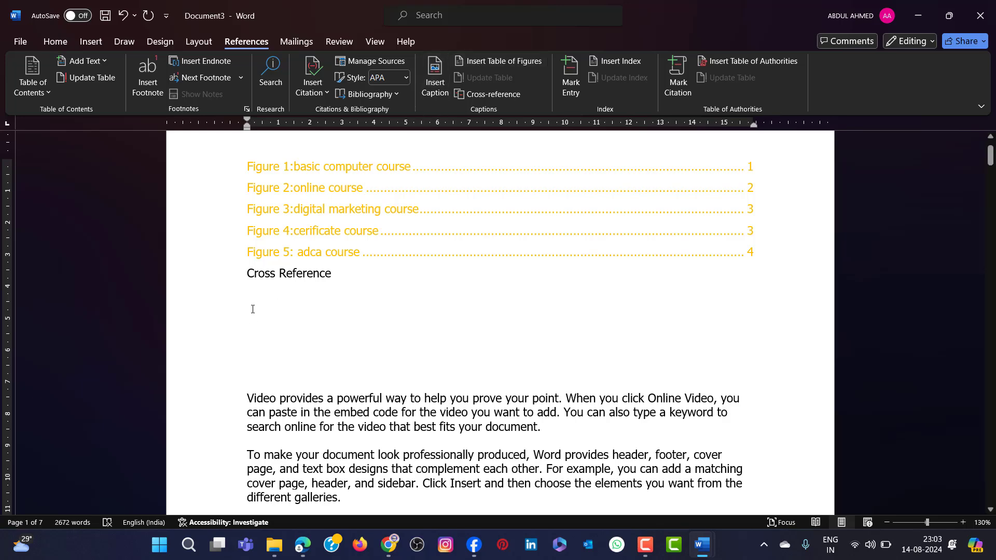
# Insert a hyperlinked cross-reference to the entire caption of Figure 1, basic computer course, below the "Cross Reference" line
pyautogui.click(500, 94)
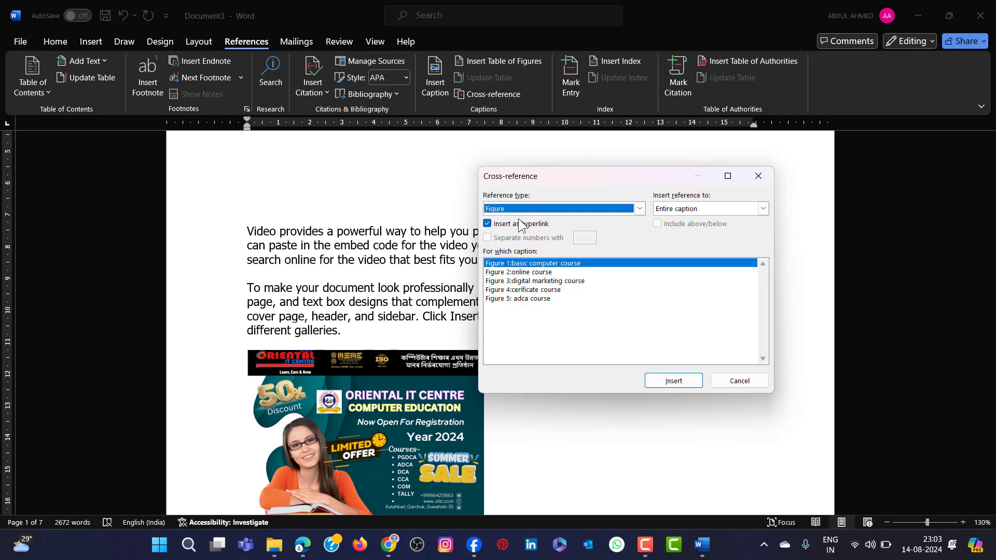
pyautogui.click(637, 208)
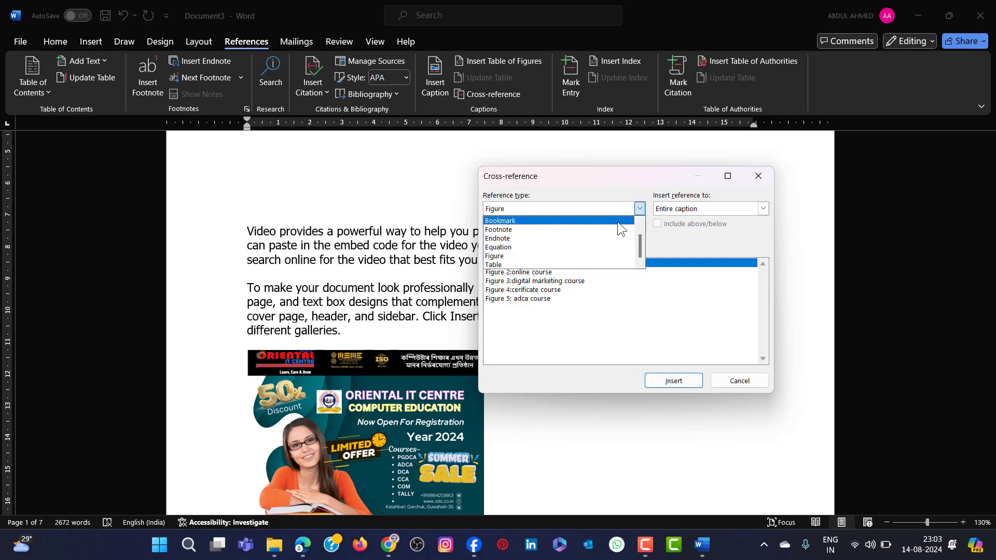
pyautogui.click(526, 256)
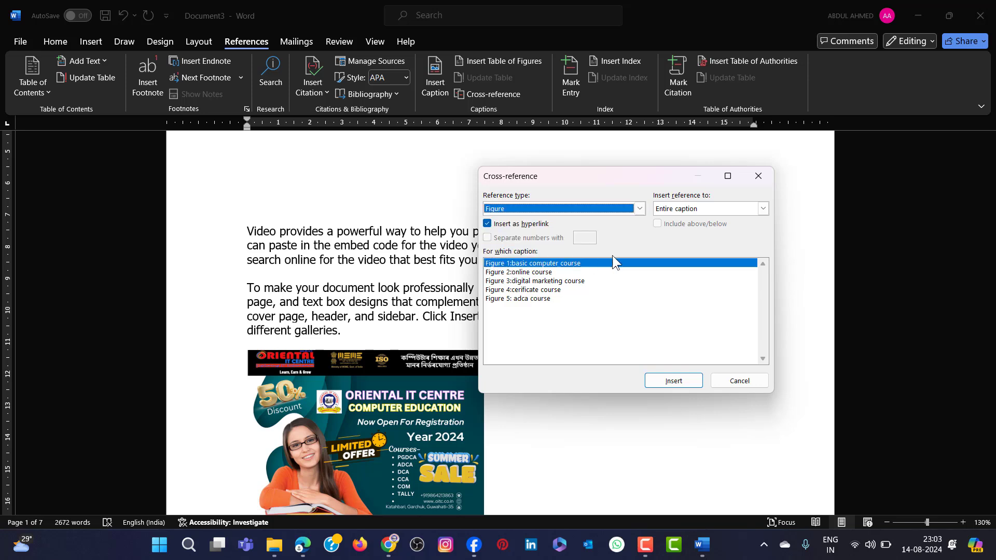
pyautogui.click(546, 262)
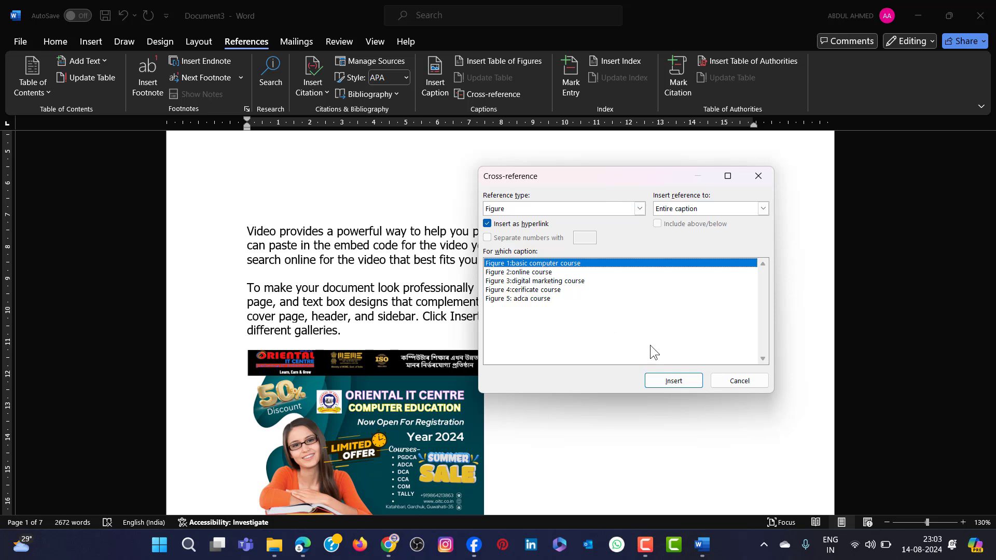
pyautogui.click(669, 381)
# Insert hyperlinked cross-references to the entire captions of Figures 2, 3, 4 and 5 right after the Figure 1 reference
pyautogui.click(539, 271)
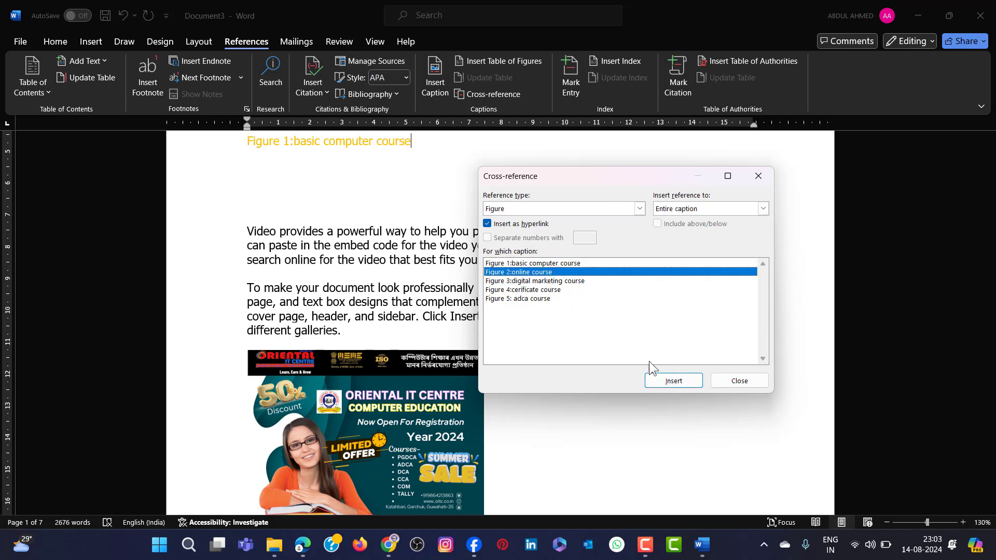
pyautogui.click(673, 380)
pyautogui.click(541, 281)
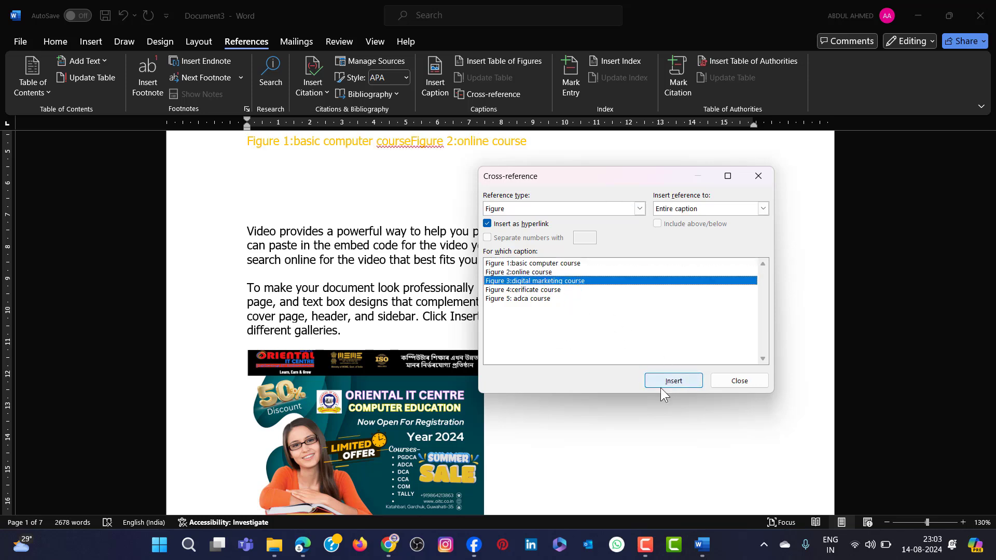
pyautogui.click(669, 380)
pyautogui.click(548, 289)
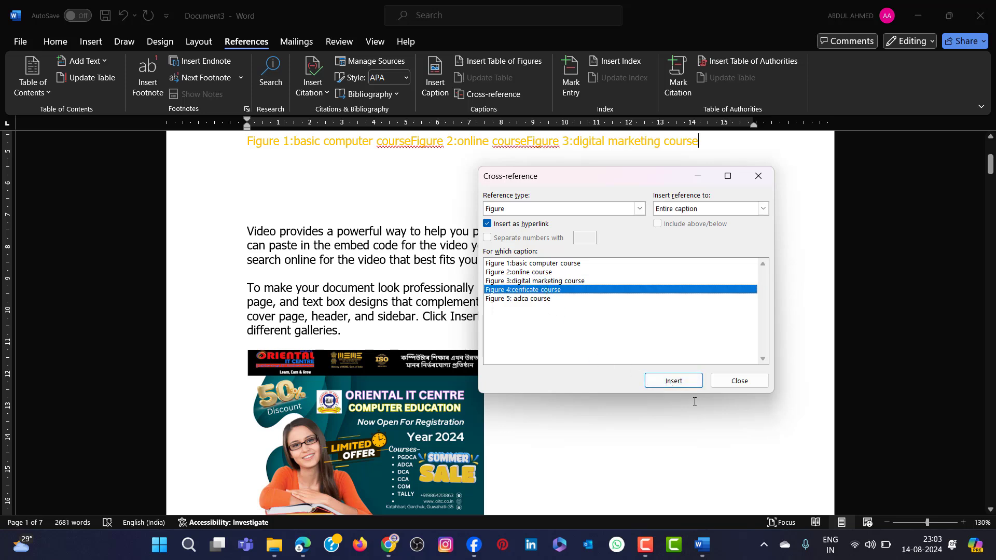
pyautogui.click(675, 383)
pyautogui.click(537, 299)
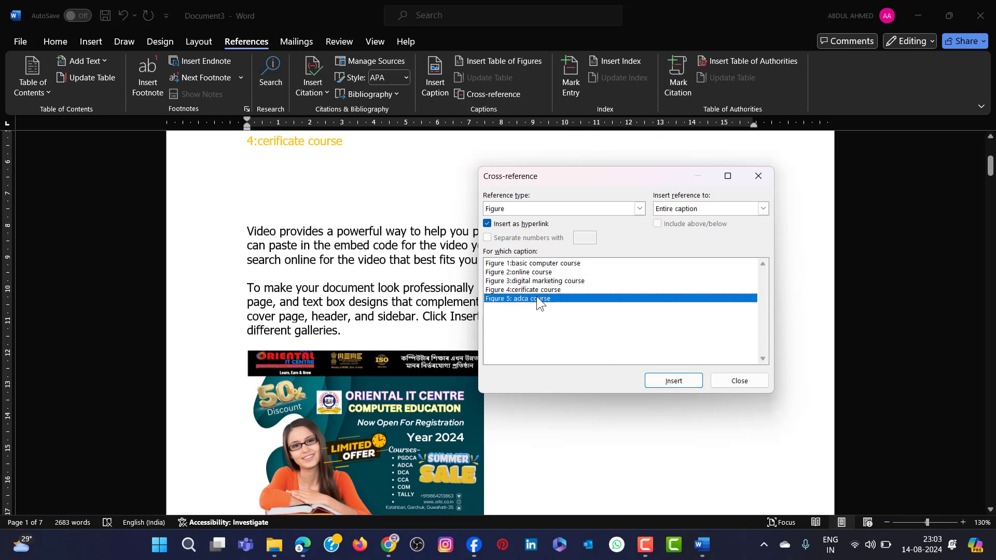
pyautogui.click(664, 375)
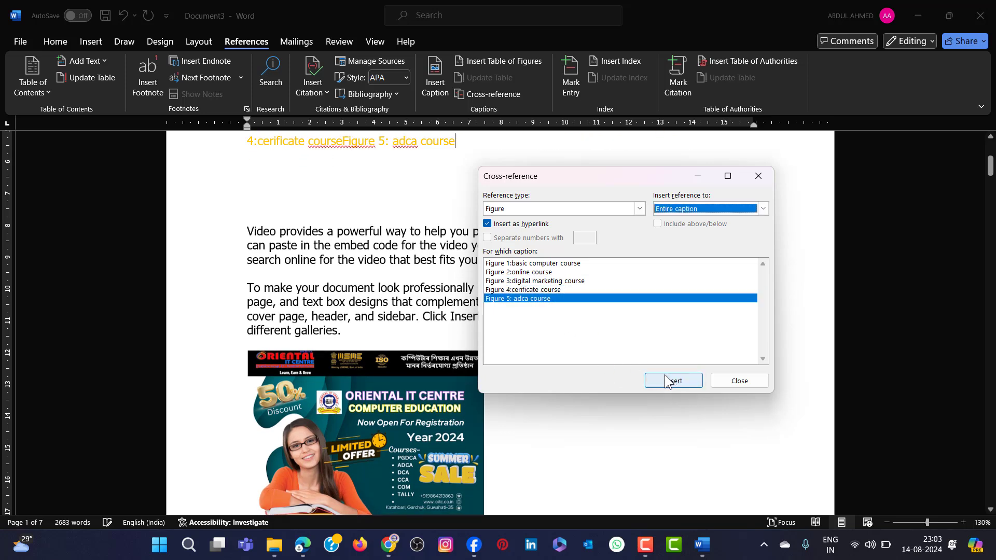
pyautogui.click(739, 381)
# Follow the Figure 2 online course cross-reference to its target and return to the start of the document
pyautogui.scroll(3, 458, 230)
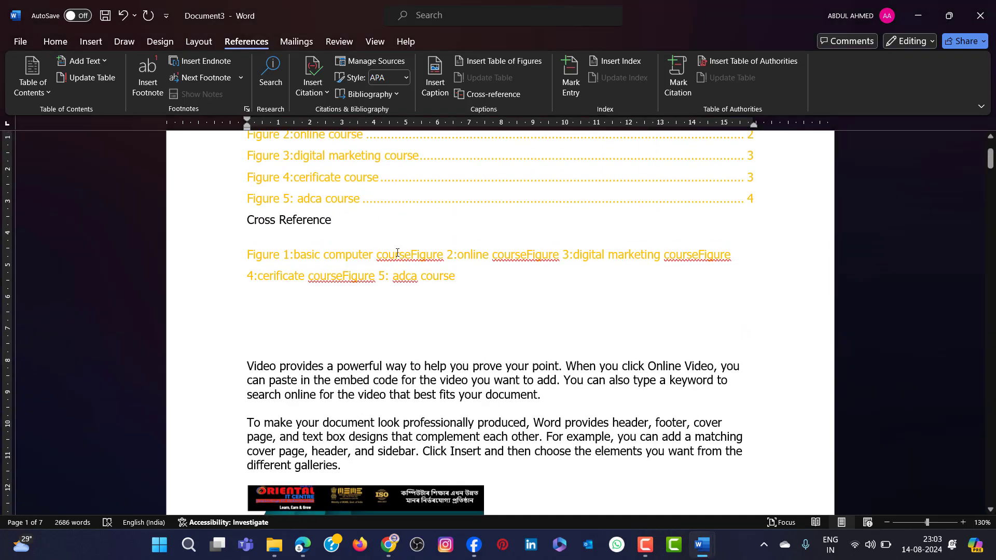
pyautogui.click(449, 254)
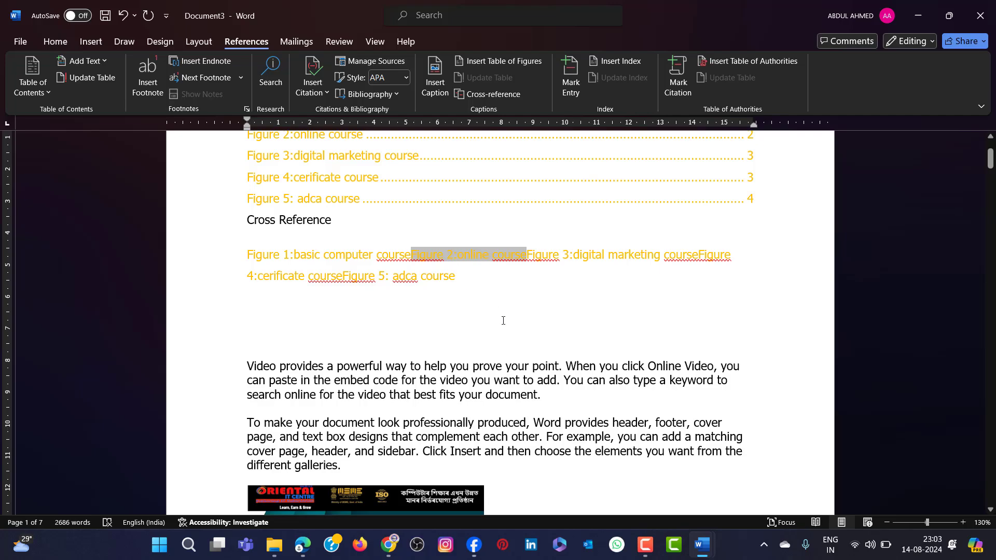
pyautogui.keyDown('ctrl'); pyautogui.click(487, 256); pyautogui.keyUp('ctrl')
pyautogui.scroll(-3, 495, 337)
pyautogui.scroll(13, 503, 340)
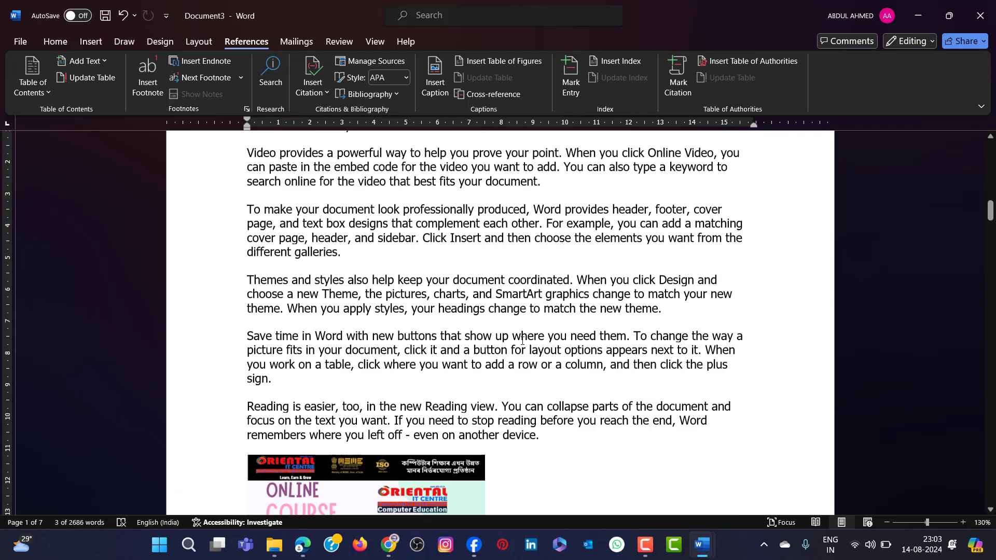
pyautogui.scroll(15, 522, 337)
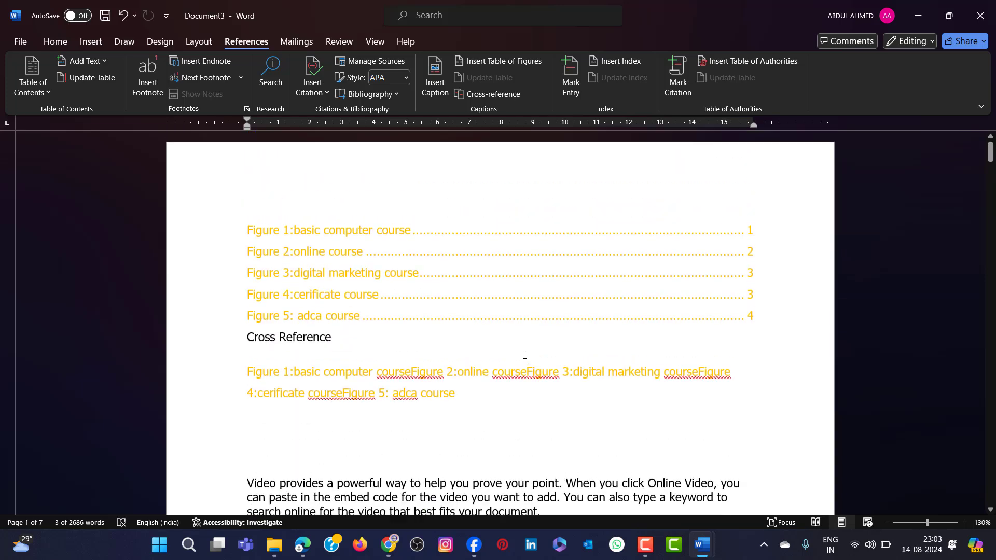
# Move the Figure 3 and Figure 2 cross-references onto new paragraphs, separating them from the references before them
pyautogui.click(533, 376)
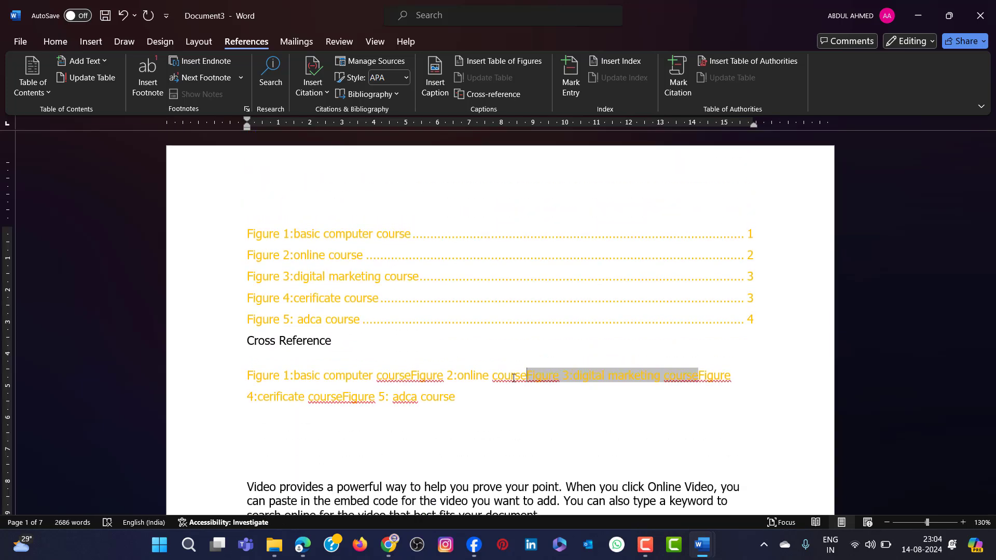
pyautogui.press('Return')
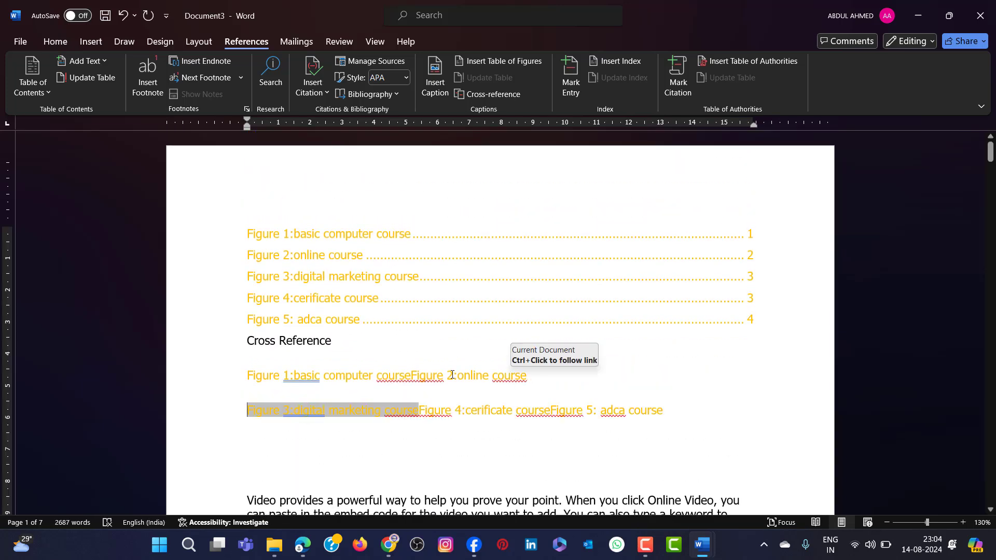
pyautogui.click(413, 375)
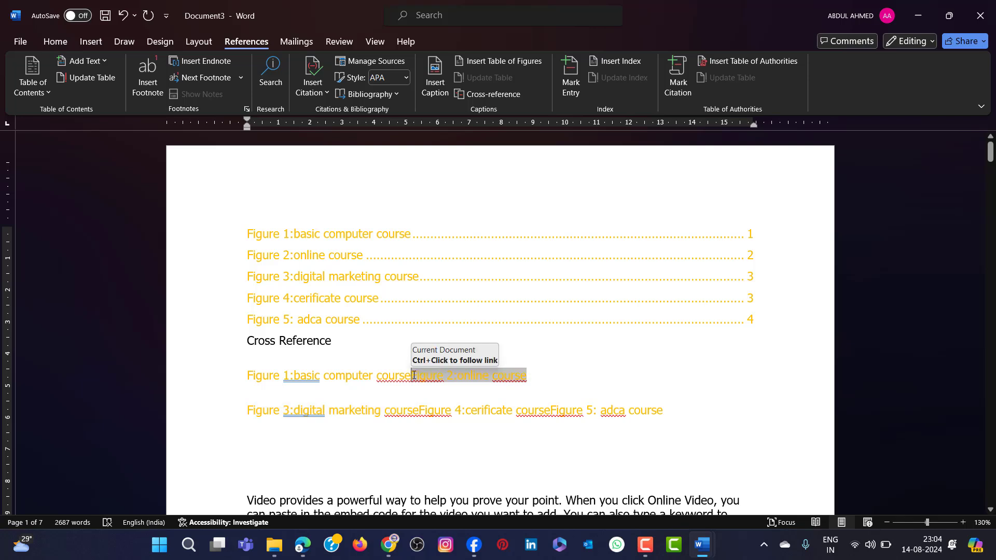
pyautogui.press('Return')
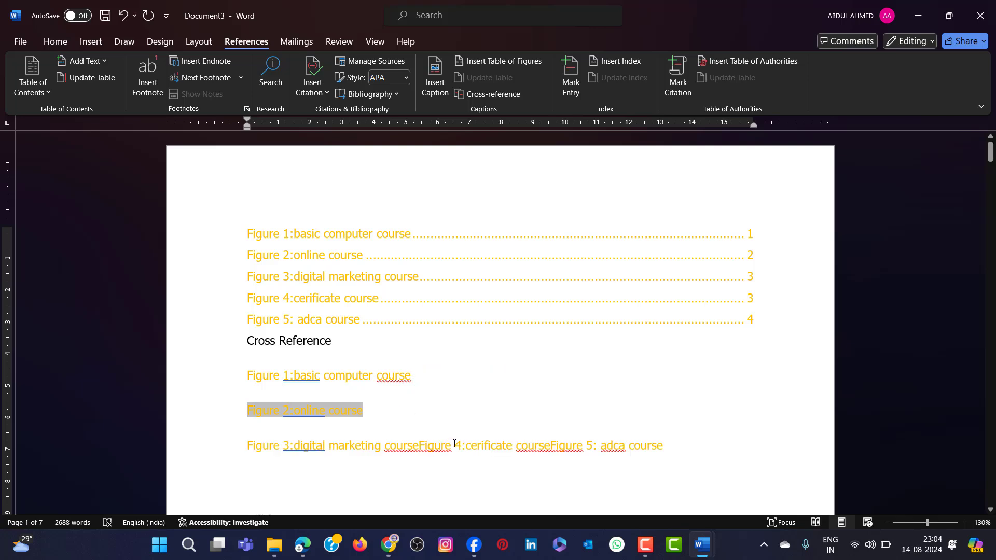
pyautogui.click(506, 449)
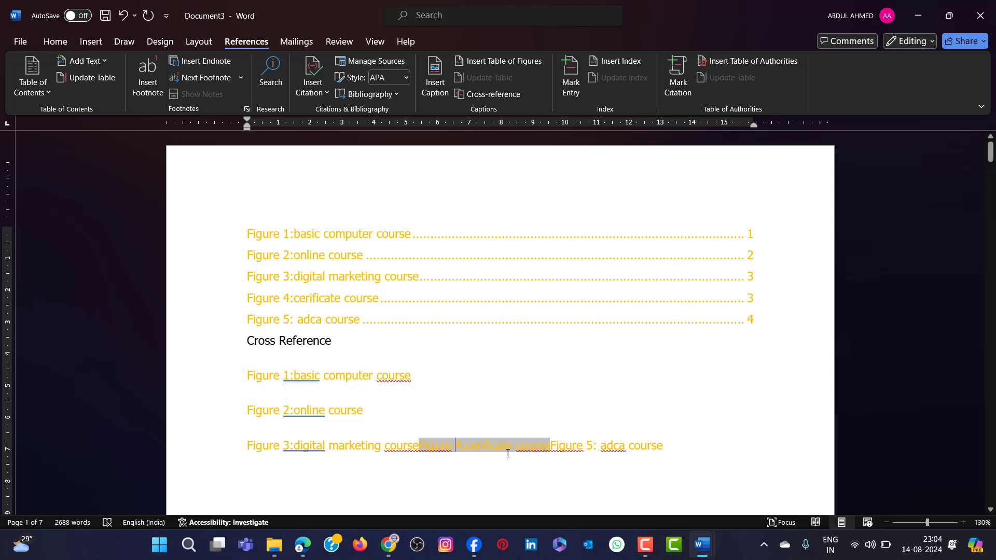
pyautogui.keyDown('ctrl'); pyautogui.click(547, 453); pyautogui.keyUp('ctrl')
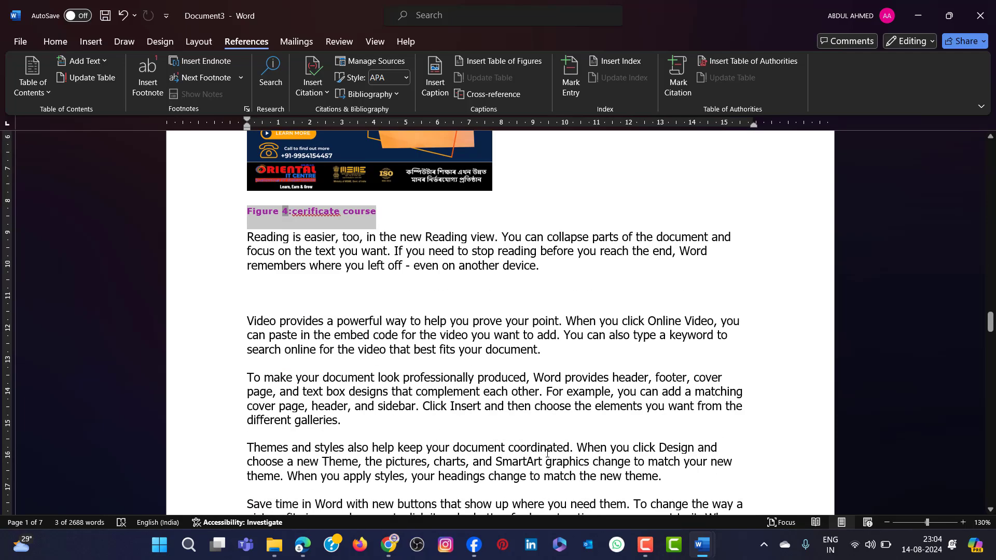
pyautogui.scroll(15, 414, 384)
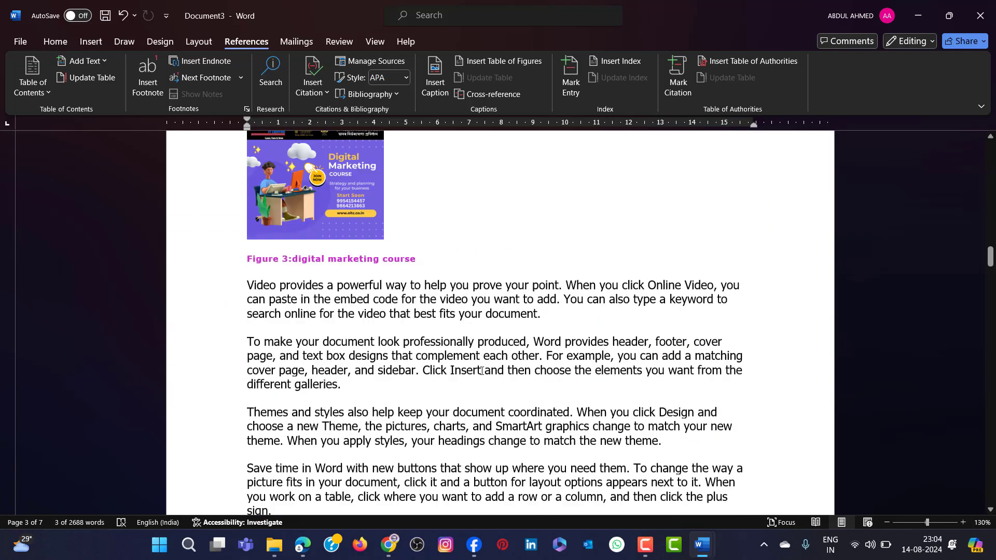
pyautogui.scroll(20, 493, 363)
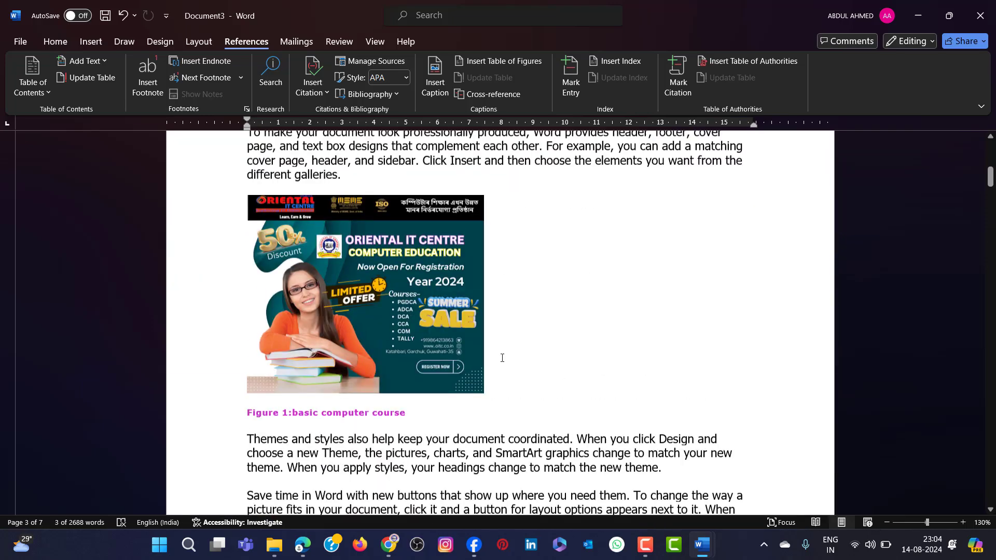
pyautogui.scroll(5, 503, 358)
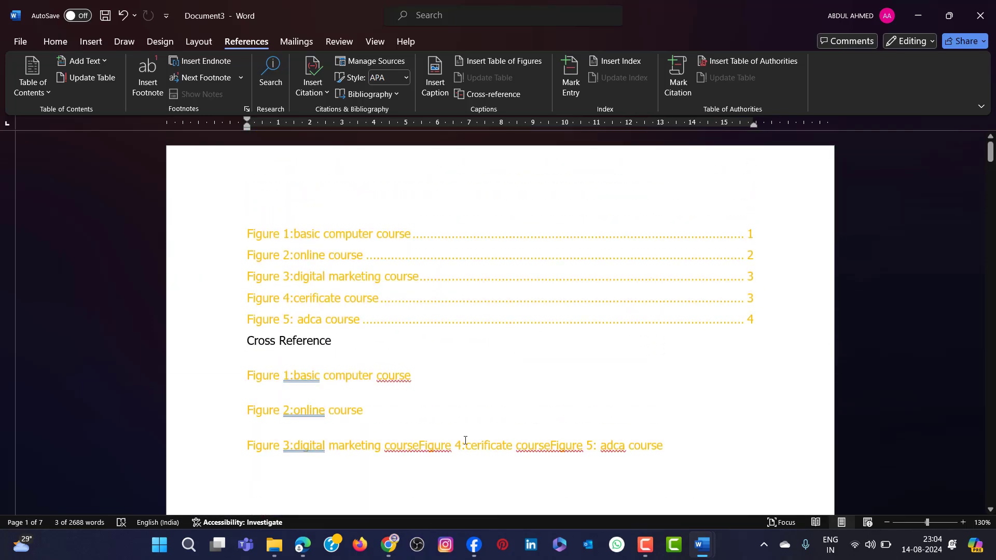
# Start new paragraphs before the Figure 4 and Figure 5 cross-references so each stands on its own line
pyautogui.click(421, 446)
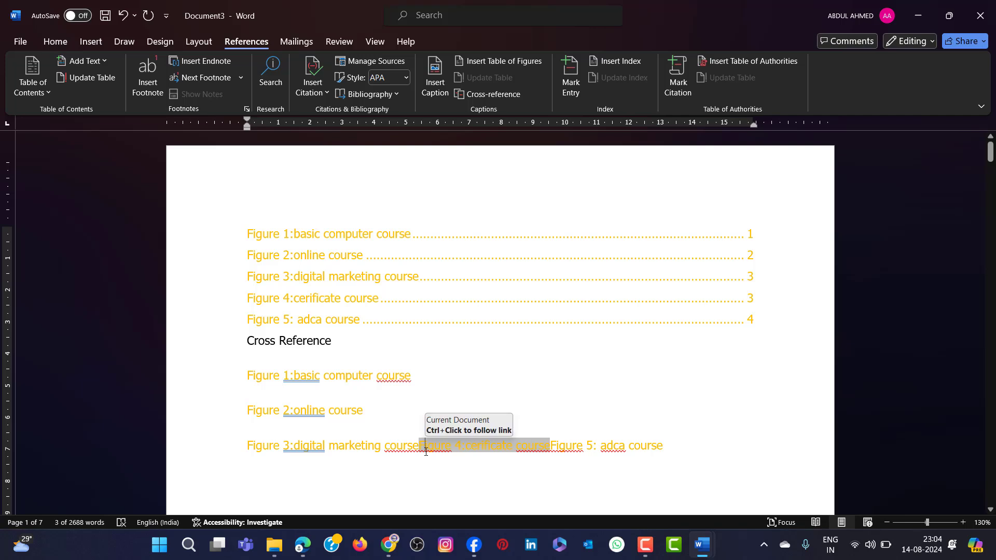
pyautogui.press('Return')
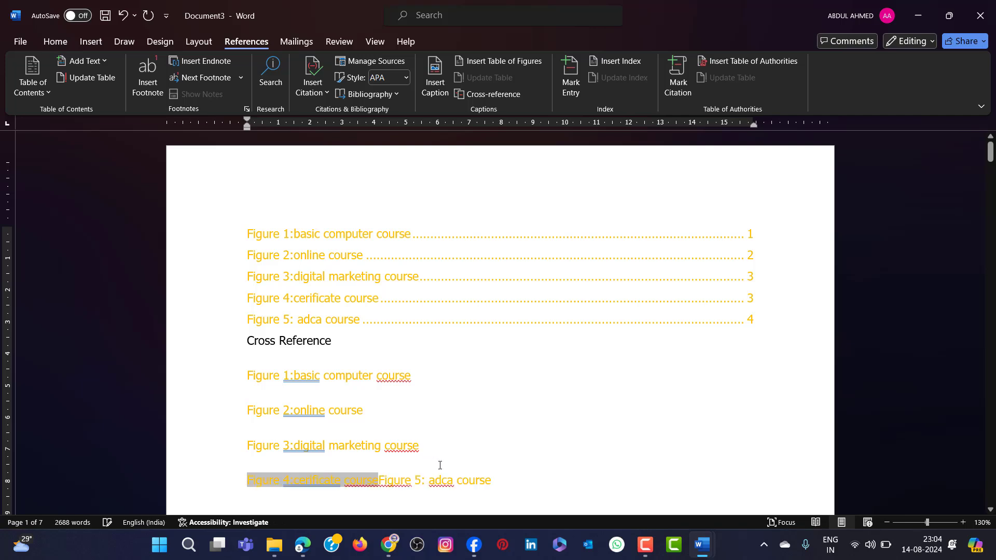
pyautogui.click(381, 478)
pyautogui.press('Return')
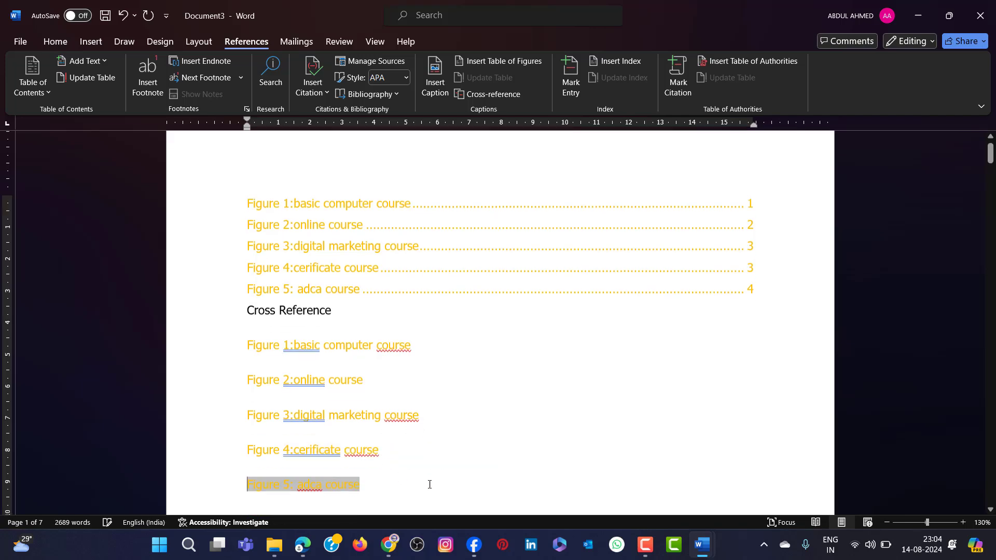
# Set the line spacing of the five cross-reference paragraphs below "Cross Reference" to 1.15
pyautogui.scroll(-3, 433, 400)
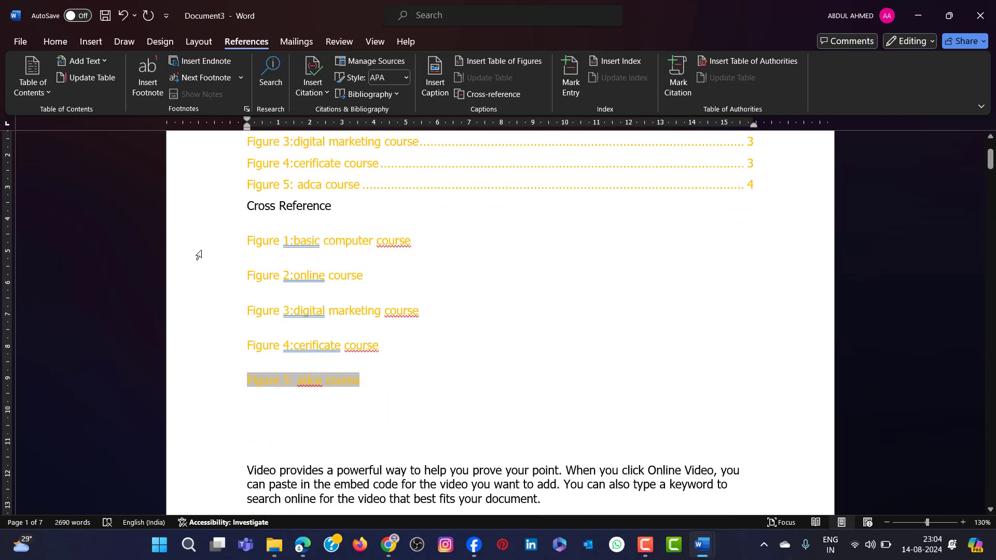
pyautogui.moveTo(216, 255); pyautogui.dragTo(215, 400)
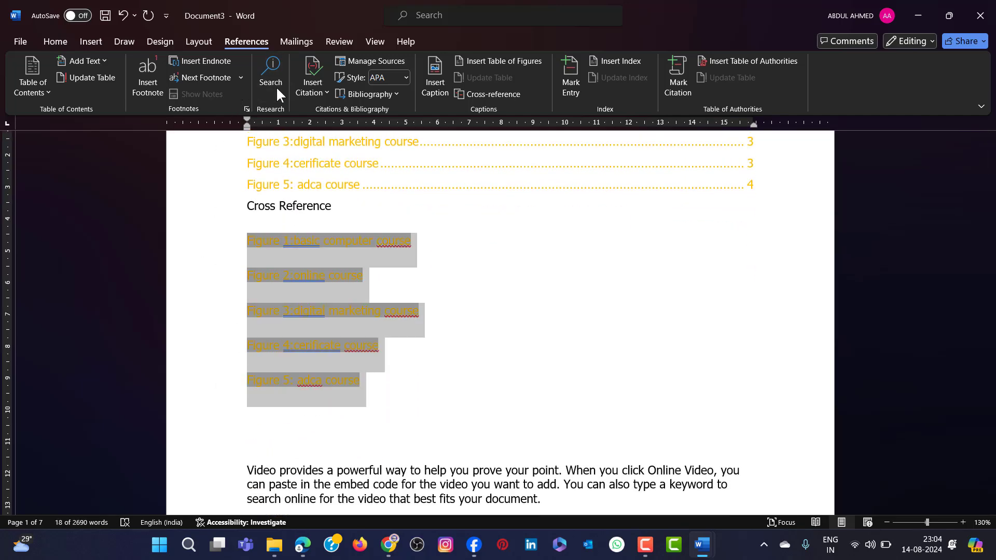
pyautogui.click(55, 42)
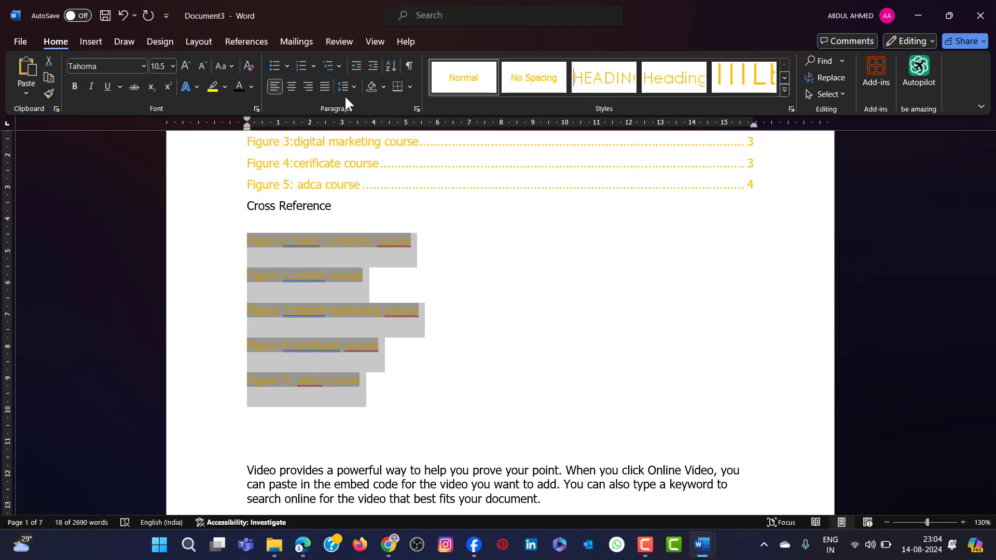
pyautogui.click(345, 93)
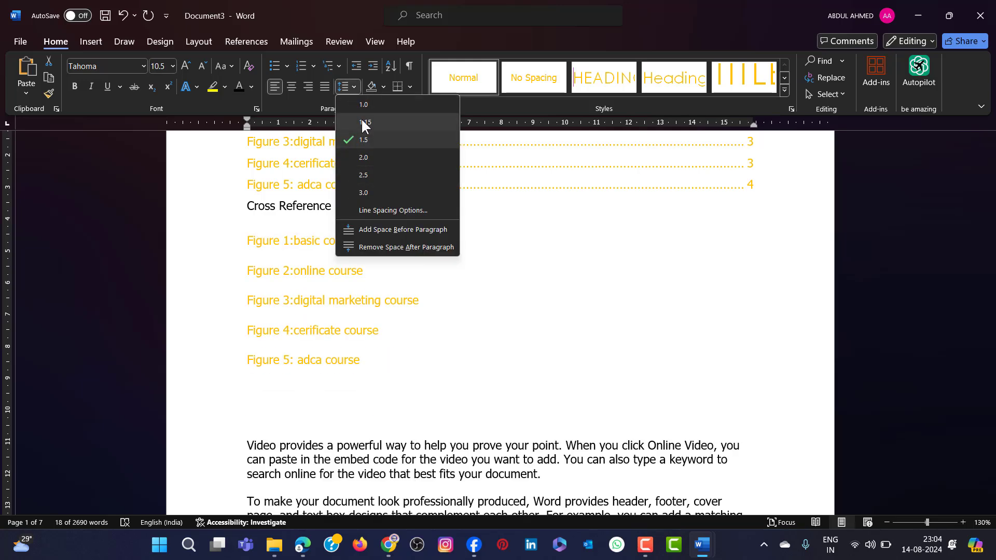
pyautogui.click(362, 121)
pyautogui.click(500, 339)
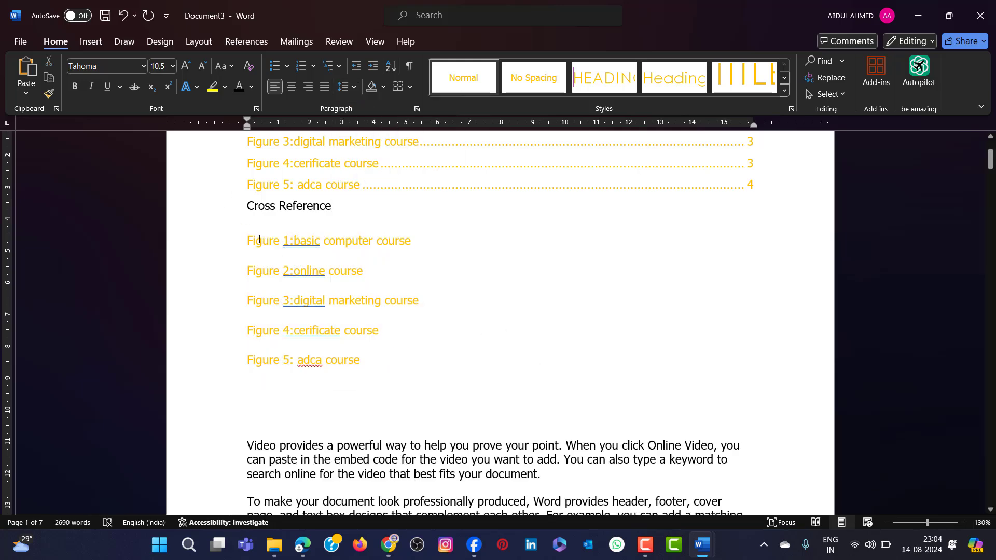
# Follow the Figure 1 basic computer course cross-reference to its caption and return to the cross-reference list
pyautogui.scroll(3, 410, 226)
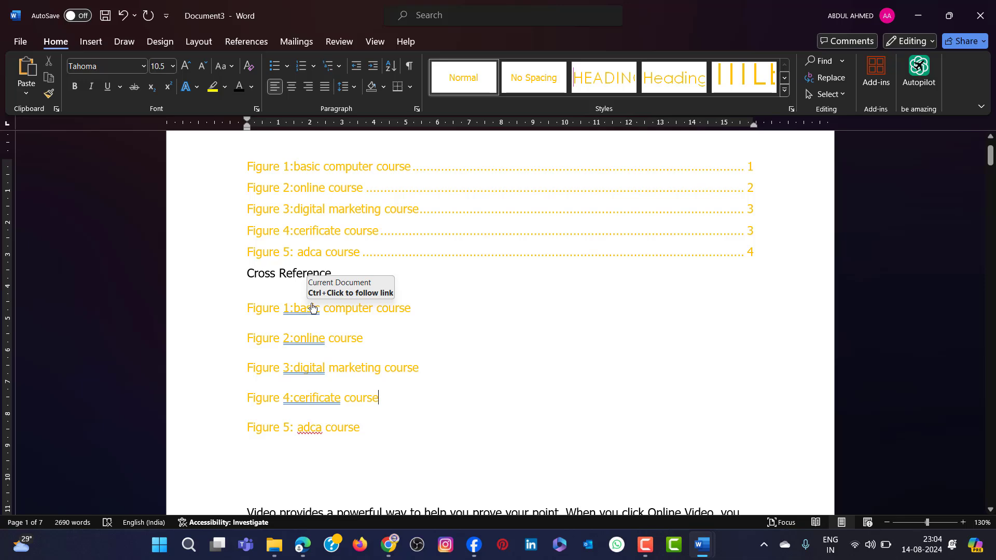
pyautogui.keyDown('ctrl'); pyautogui.click(312, 311); pyautogui.keyUp('ctrl')
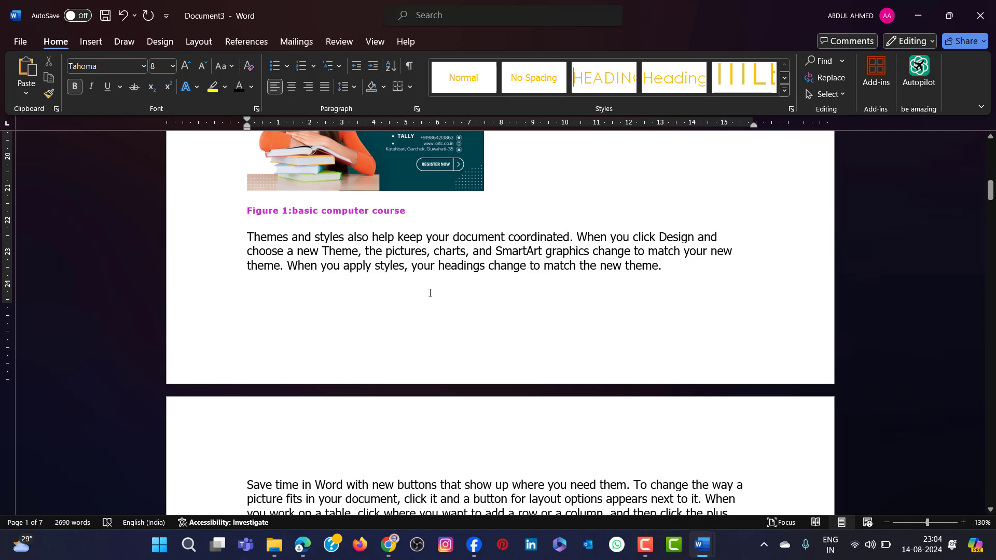
pyautogui.scroll(10, 436, 303)
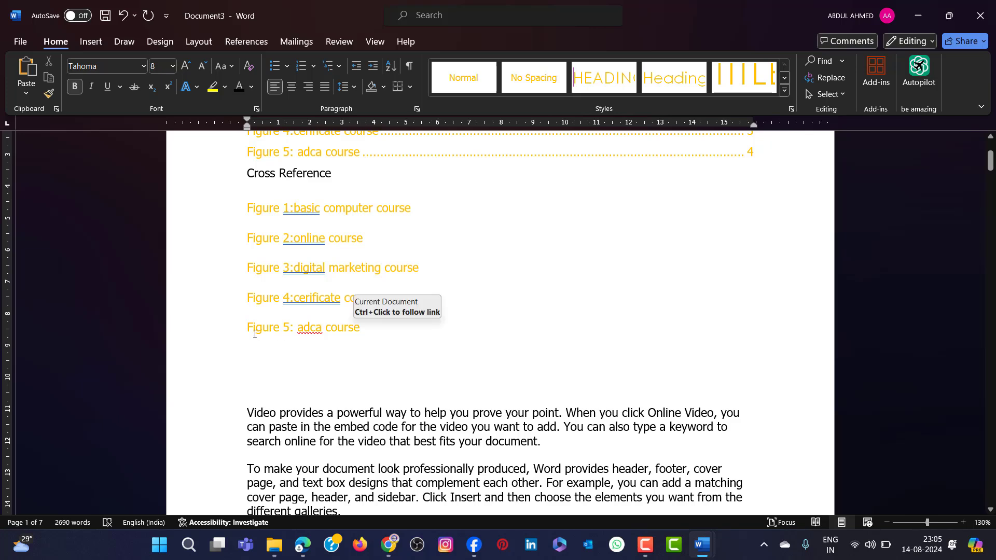
# Follow the Figure 5 adca course cross-reference, look over the surrounding pages and return to the start of the document
pyautogui.keyDown('ctrl'); pyautogui.click(322, 330); pyautogui.keyUp('ctrl')
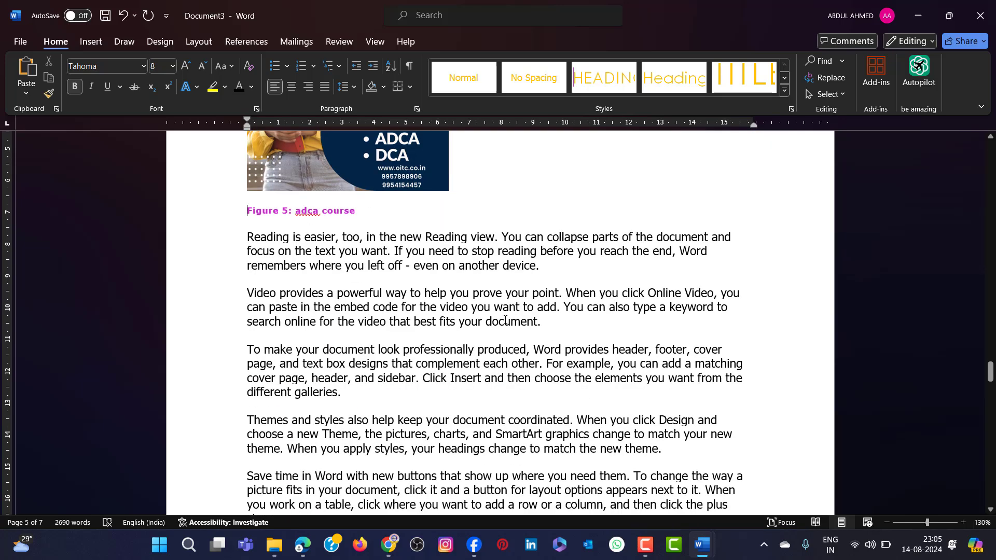
pyautogui.scroll(5, 509, 306)
pyautogui.scroll(-10, 510, 306)
pyautogui.scroll(-4, 510, 307)
pyautogui.scroll(15, 510, 306)
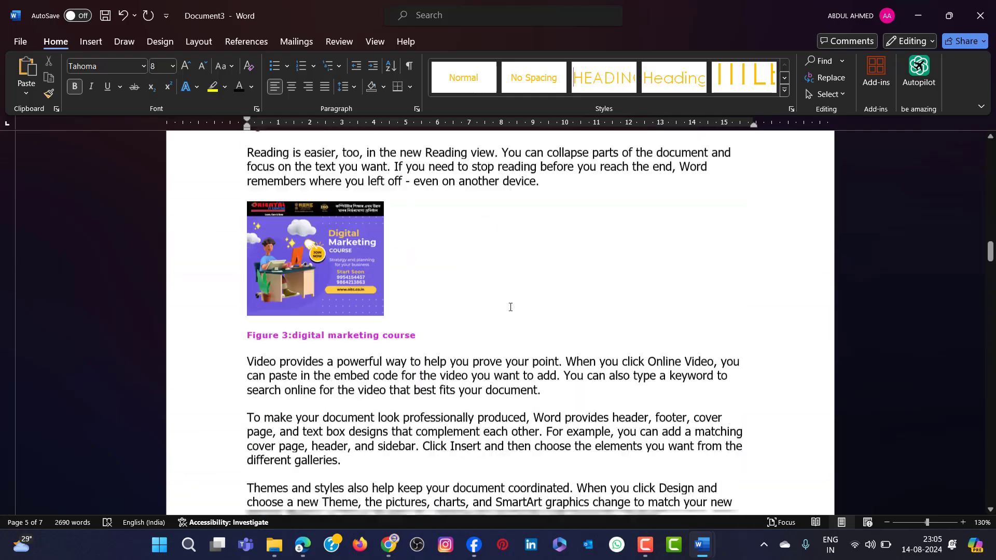
pyautogui.scroll(5, 510, 306)
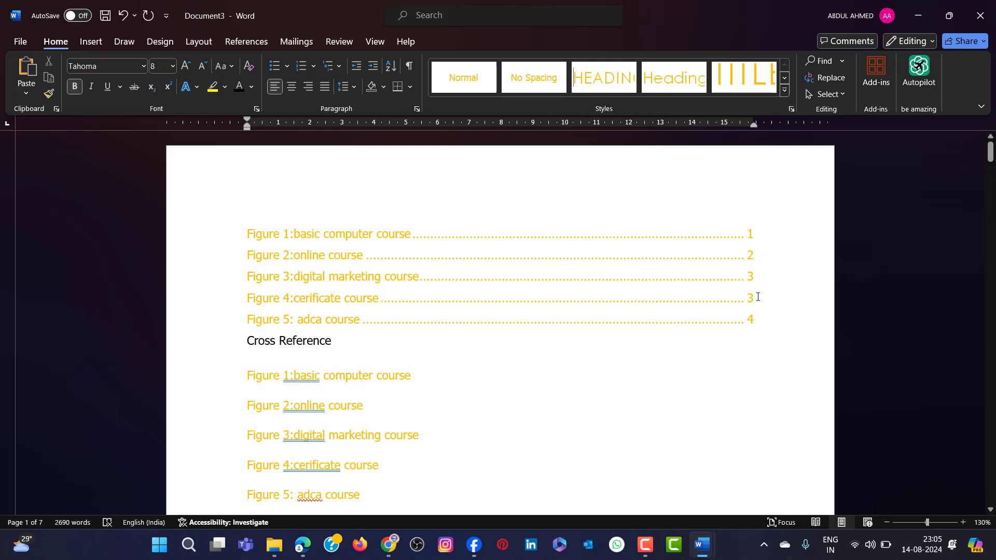
pyautogui.click(374, 41)
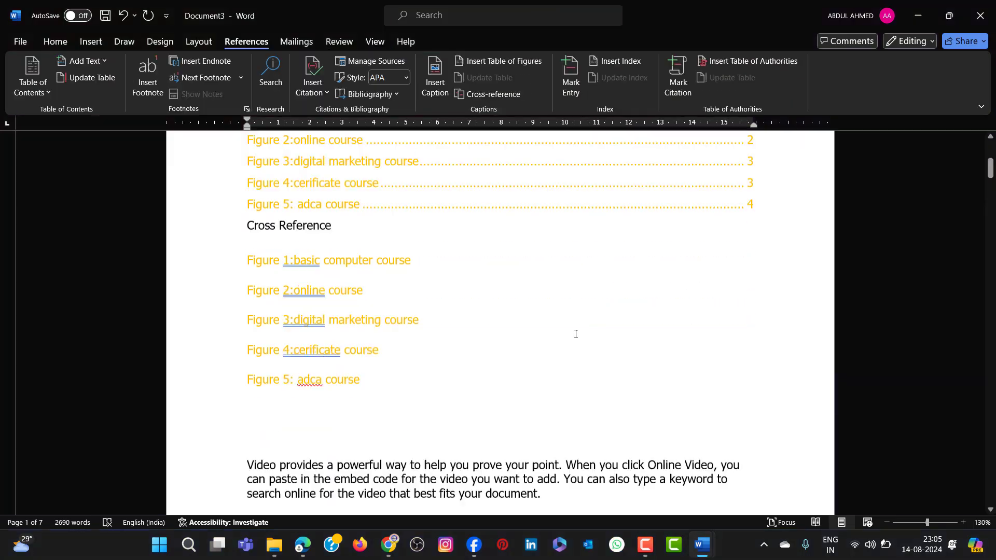
pyautogui.scroll(-15, 575, 333)
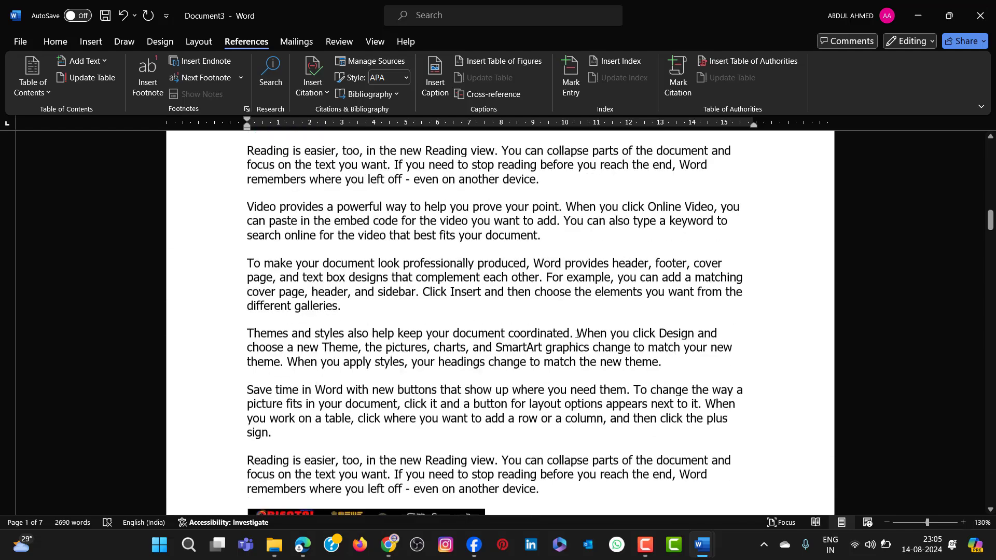
pyautogui.scroll(-6, 577, 334)
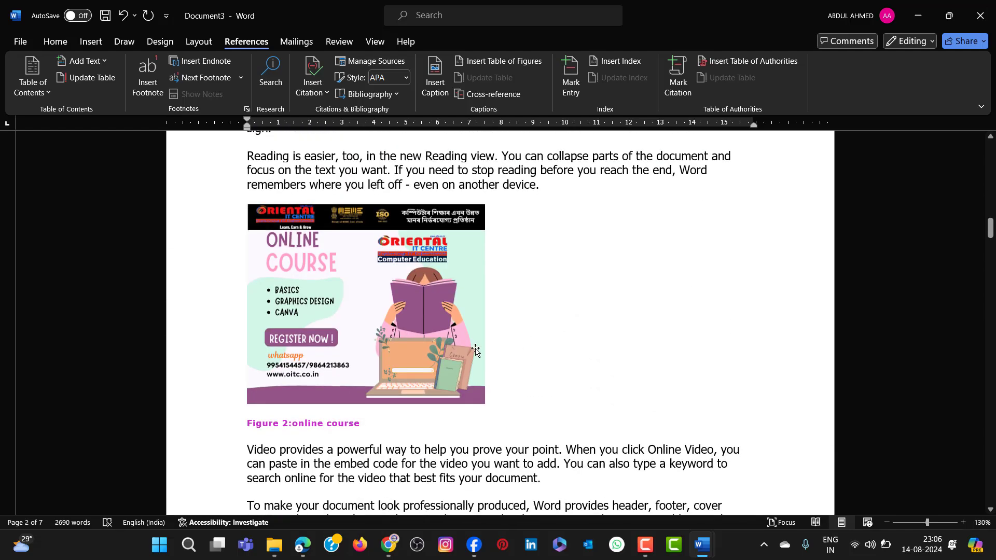